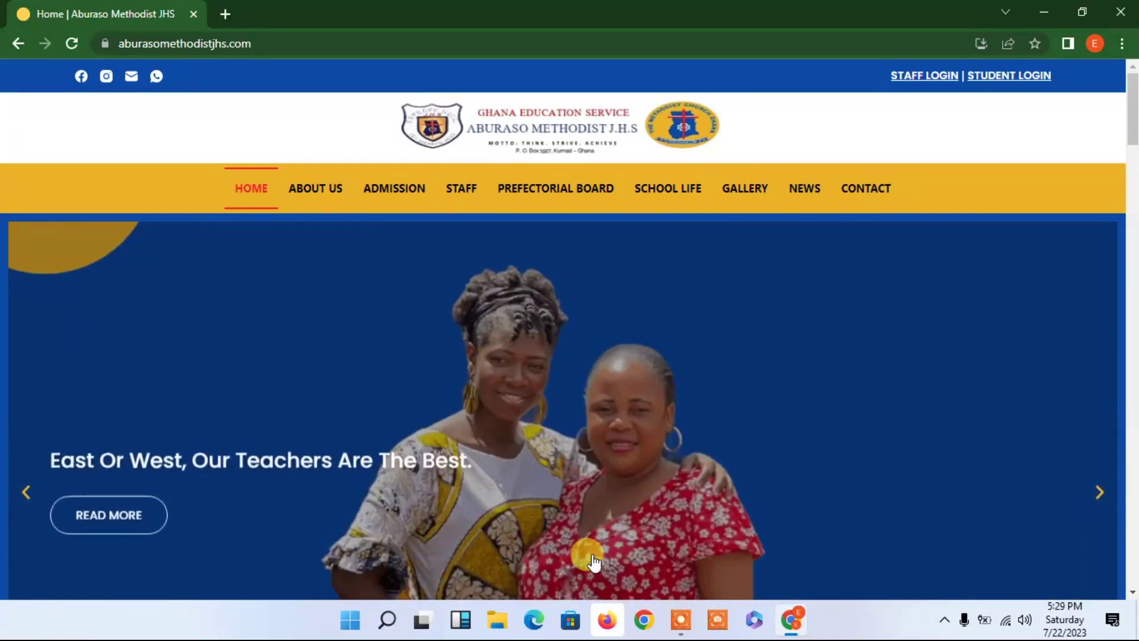
Sign in through STAFF LOGIN with the staff username and password to reach the Profile page
click(922, 85)
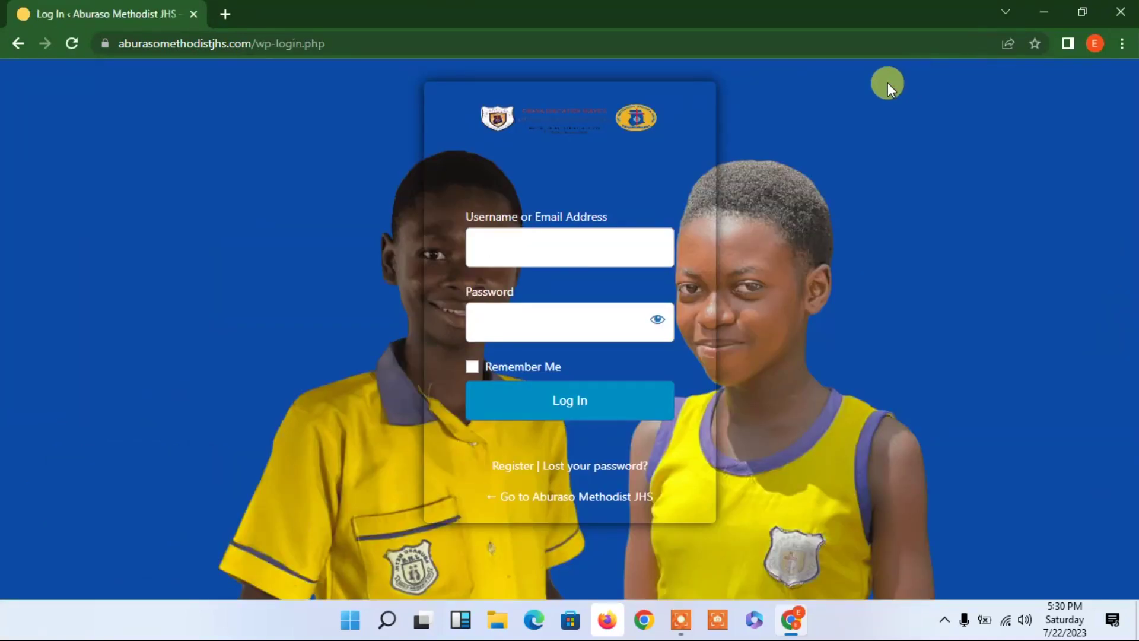
text(e)
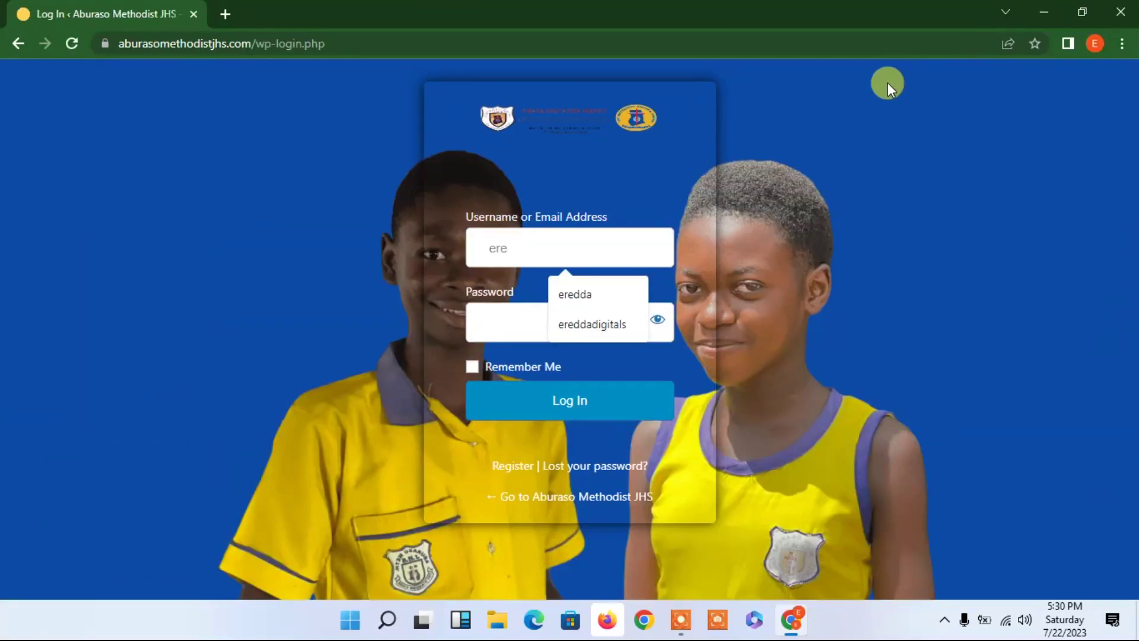
key(Escape)
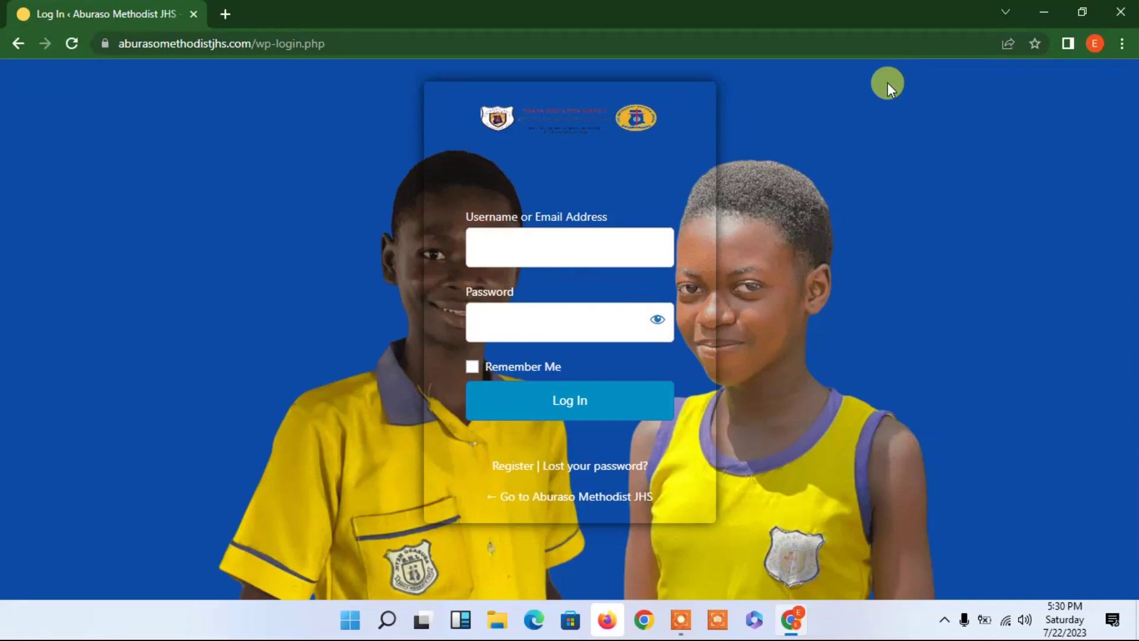
text(Ernest)
click(535, 322)
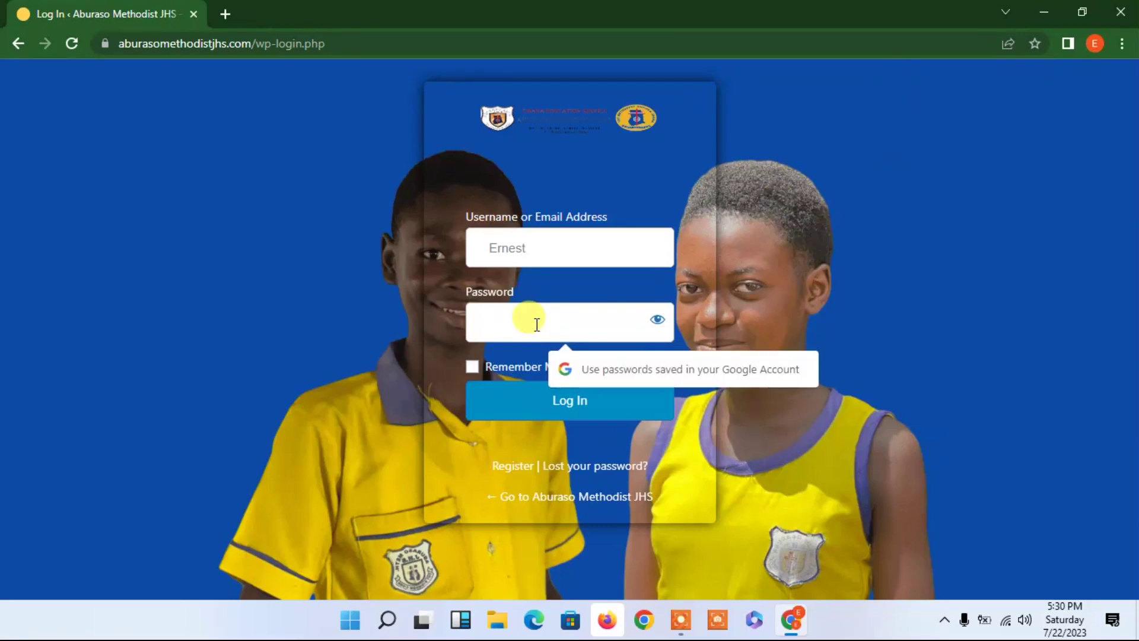
text(•)
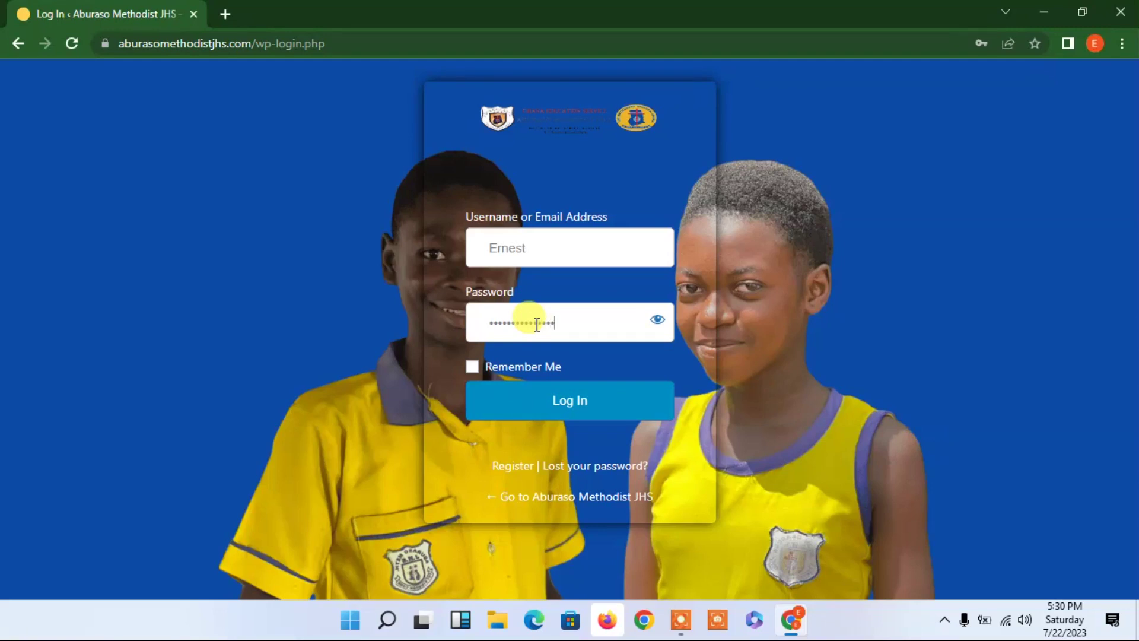
click(581, 402)
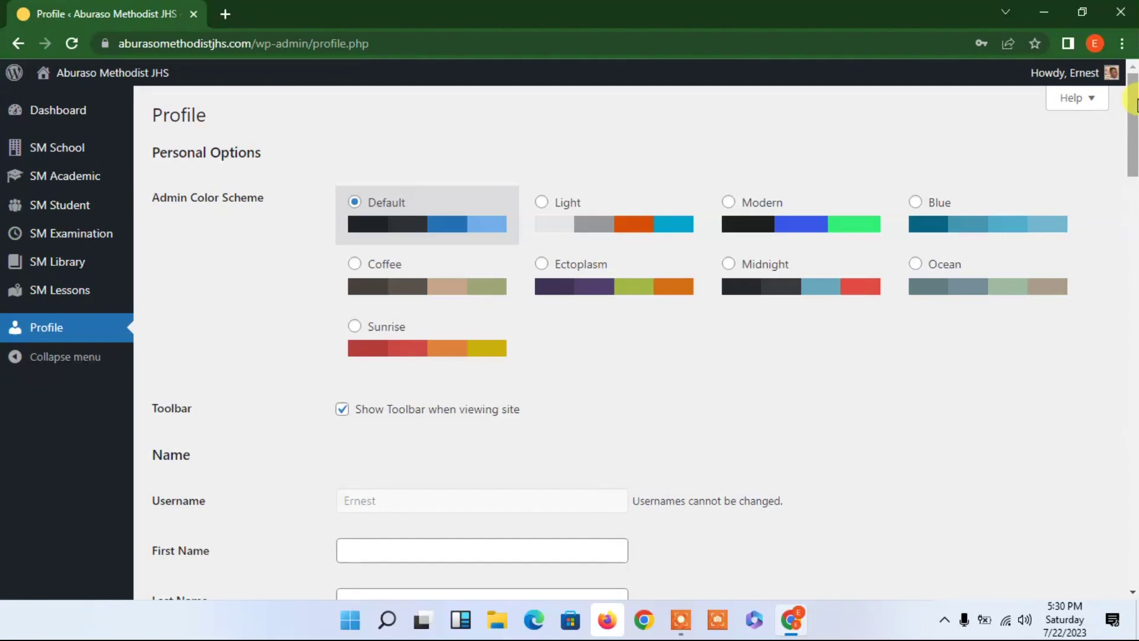
Open the SM Academic Dashboard showing Term 3 and class BASIC 8A, Section A
mouse_move(79, 152)
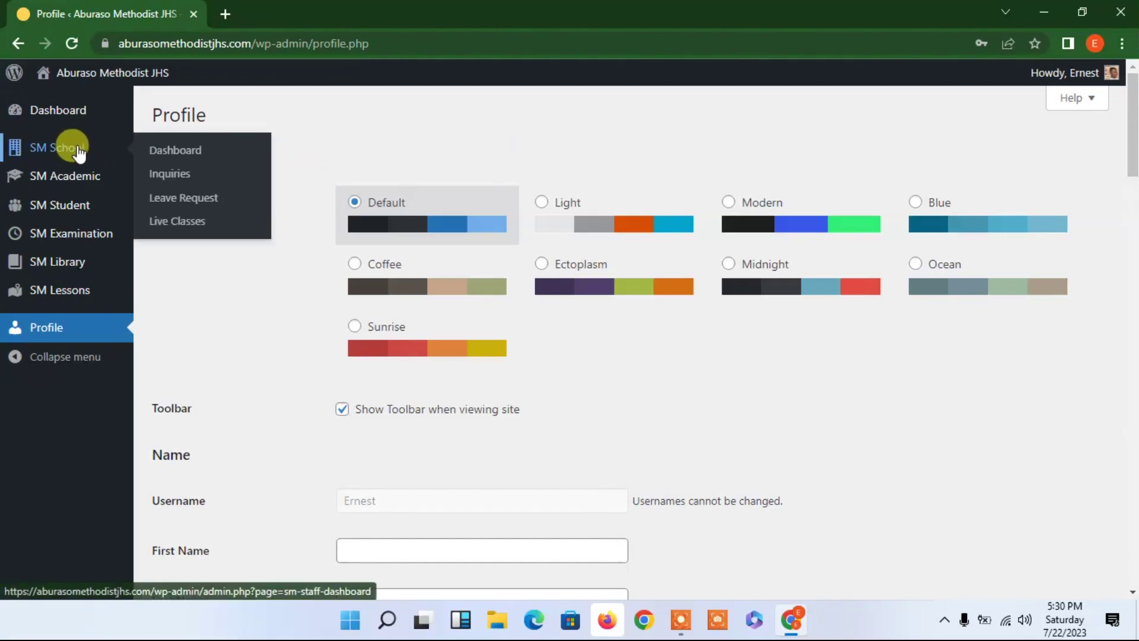
mouse_move(74, 178)
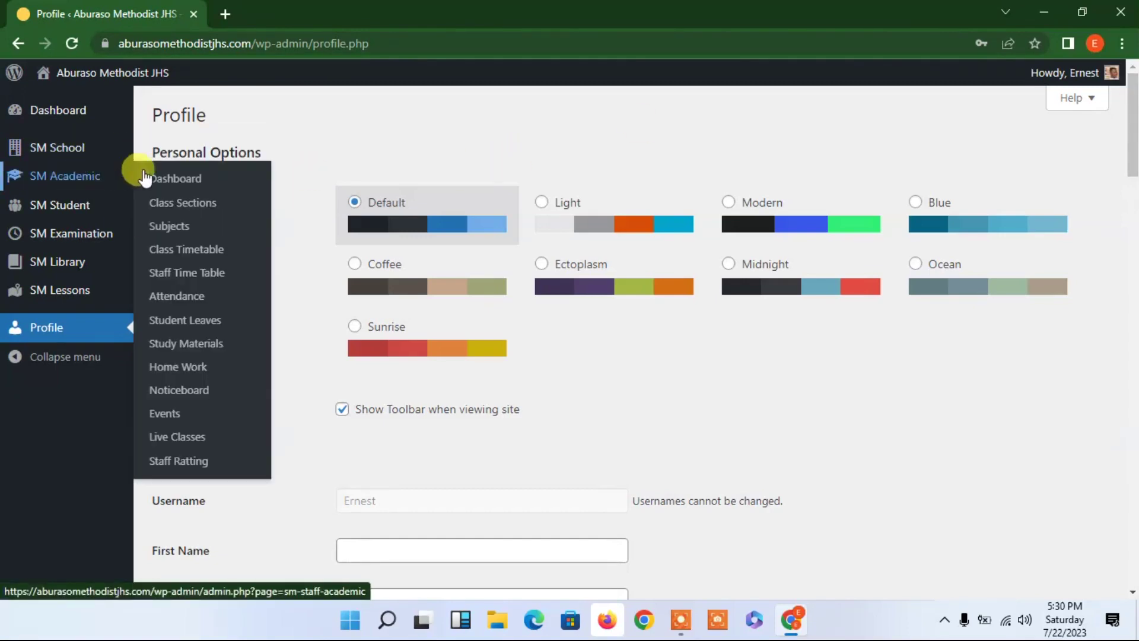
click(183, 181)
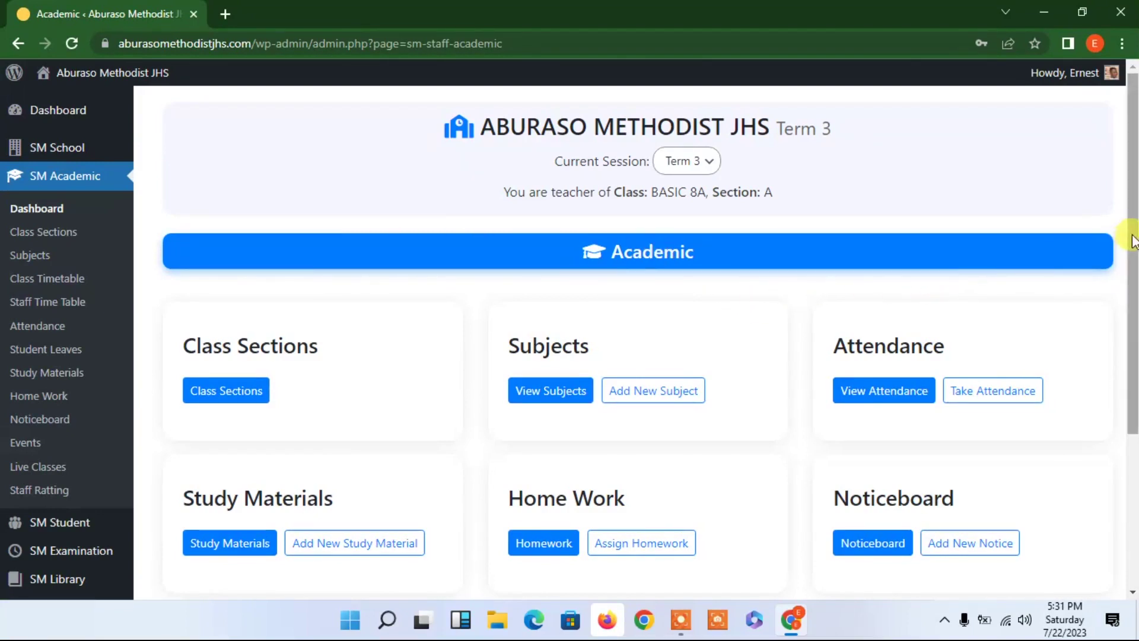
scroll(1133, 280, down, 1)
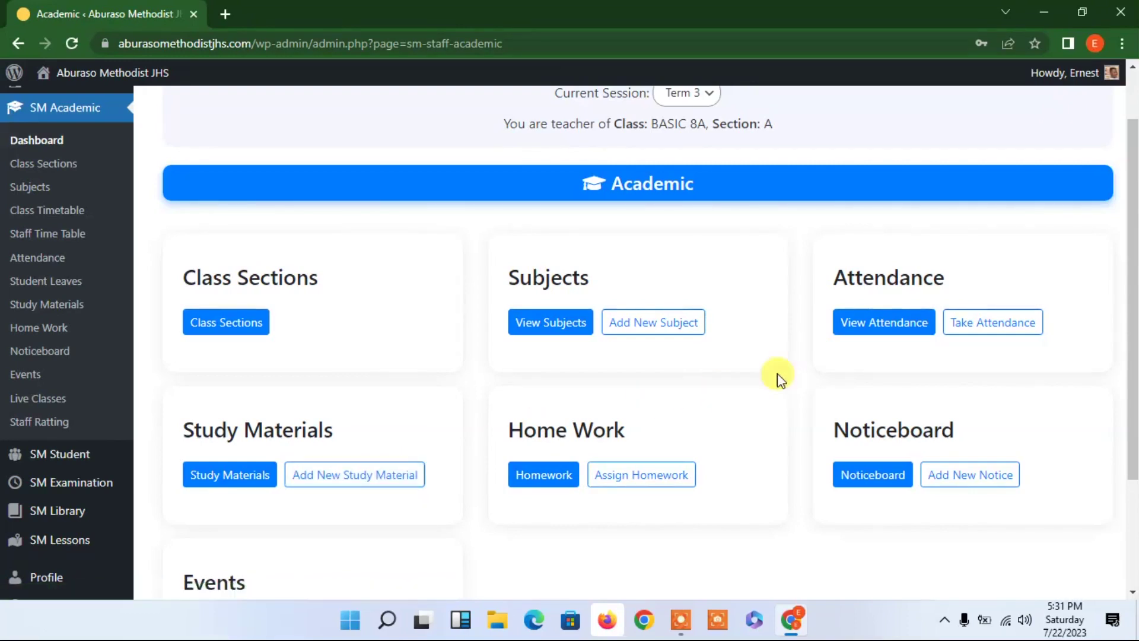
Display BASIC 8A's attendance sheet for July 2023
click(872, 329)
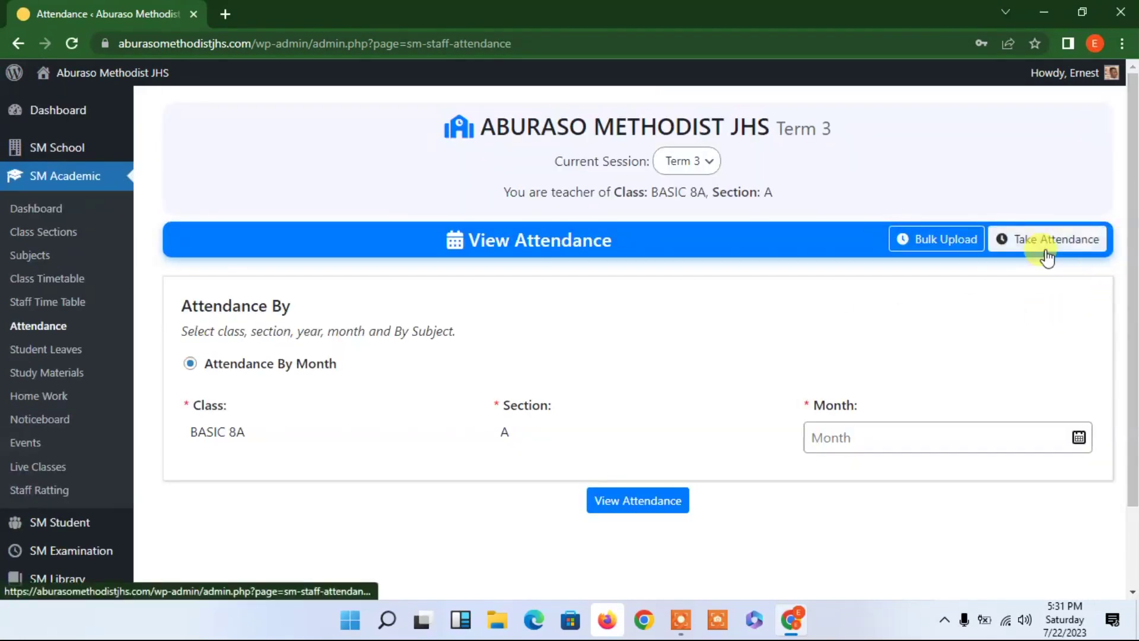
click(942, 430)
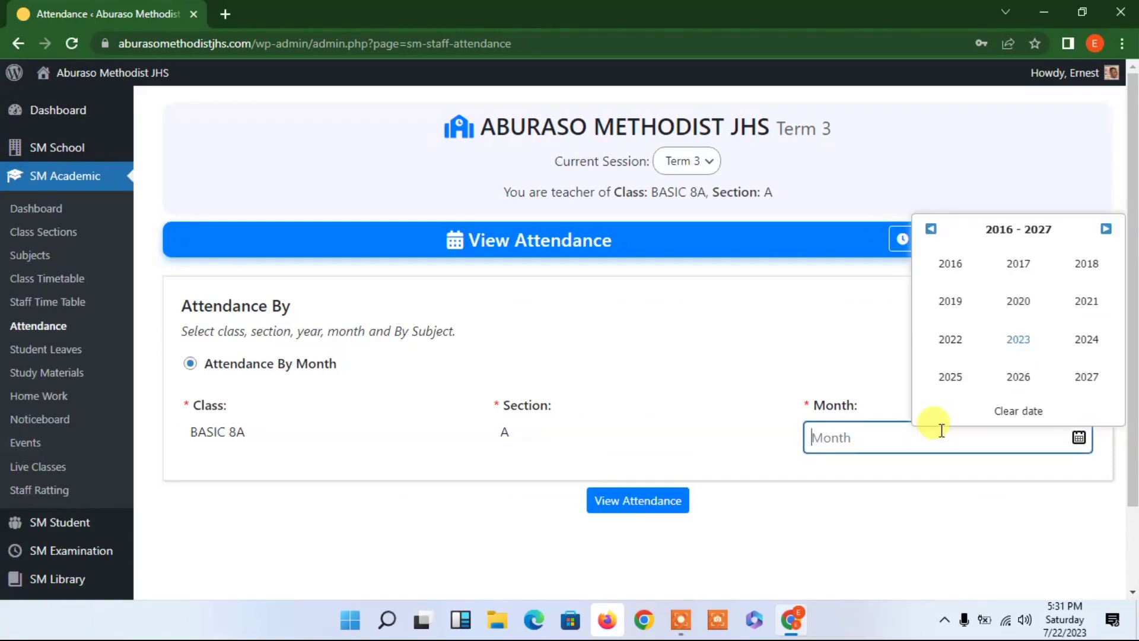
click(1020, 341)
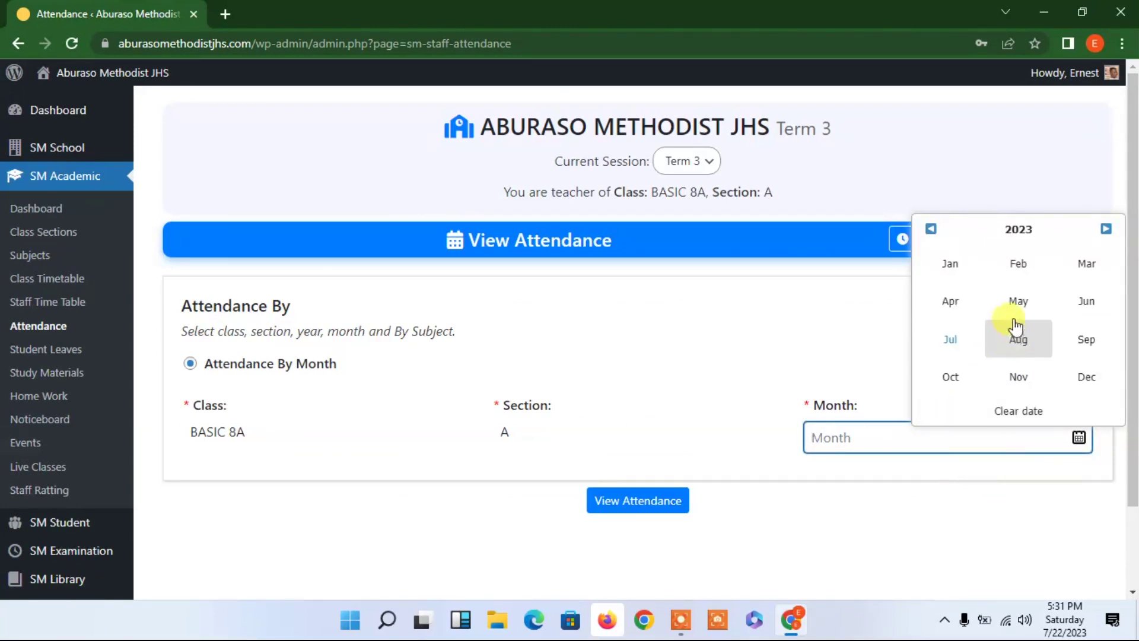
click(969, 349)
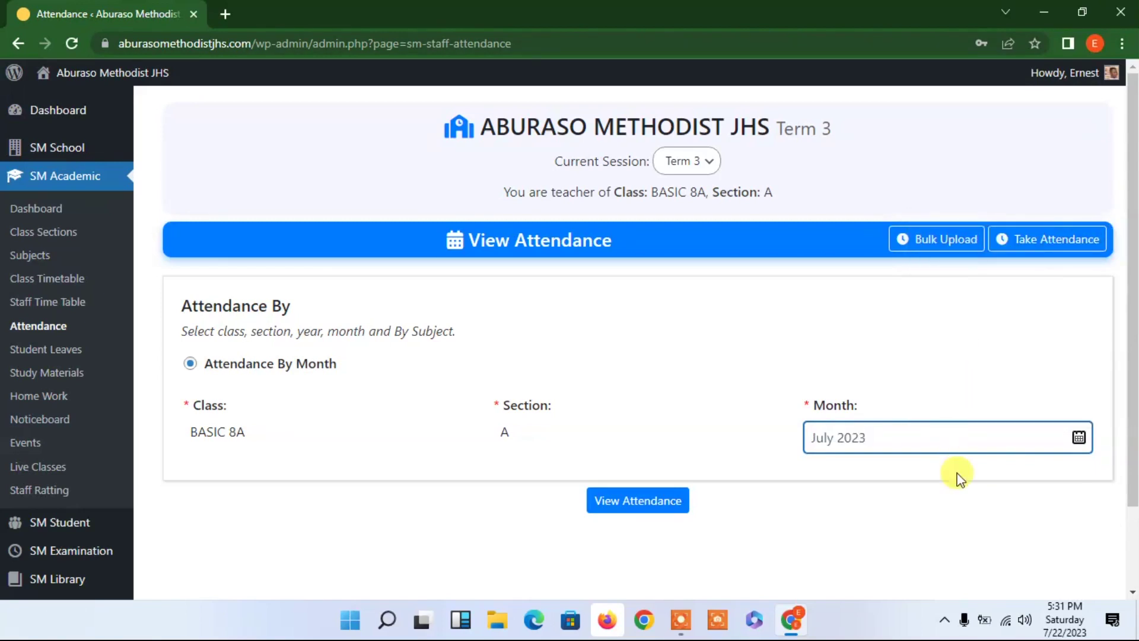
click(632, 503)
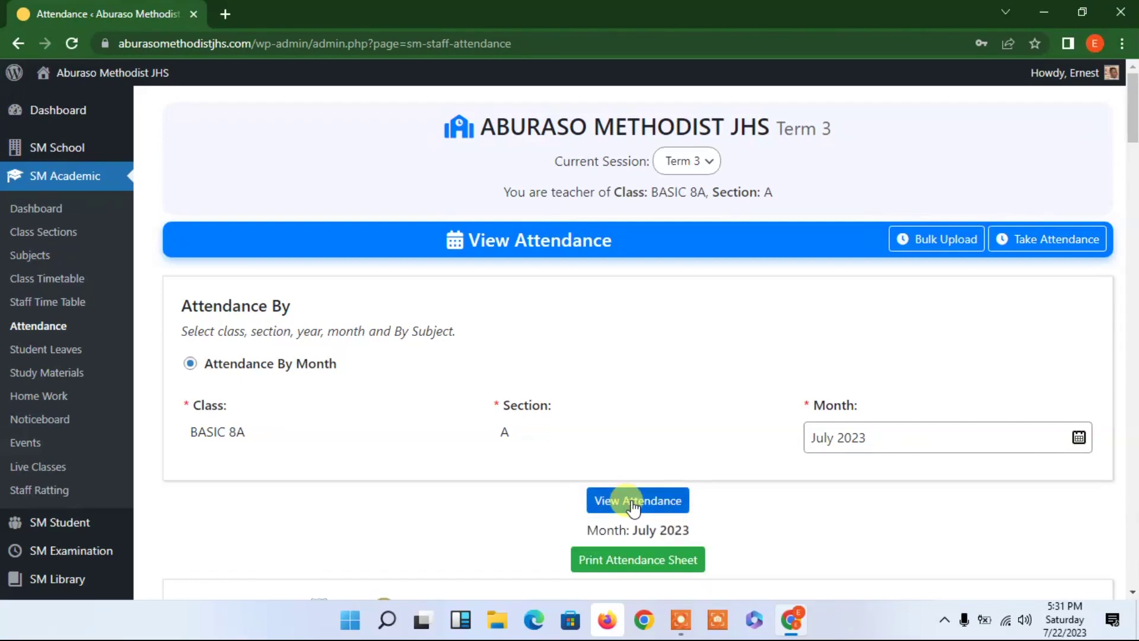
Scroll through the July sheet and bring up the Take Attendance form
drag(1133, 92, 1133, 151)
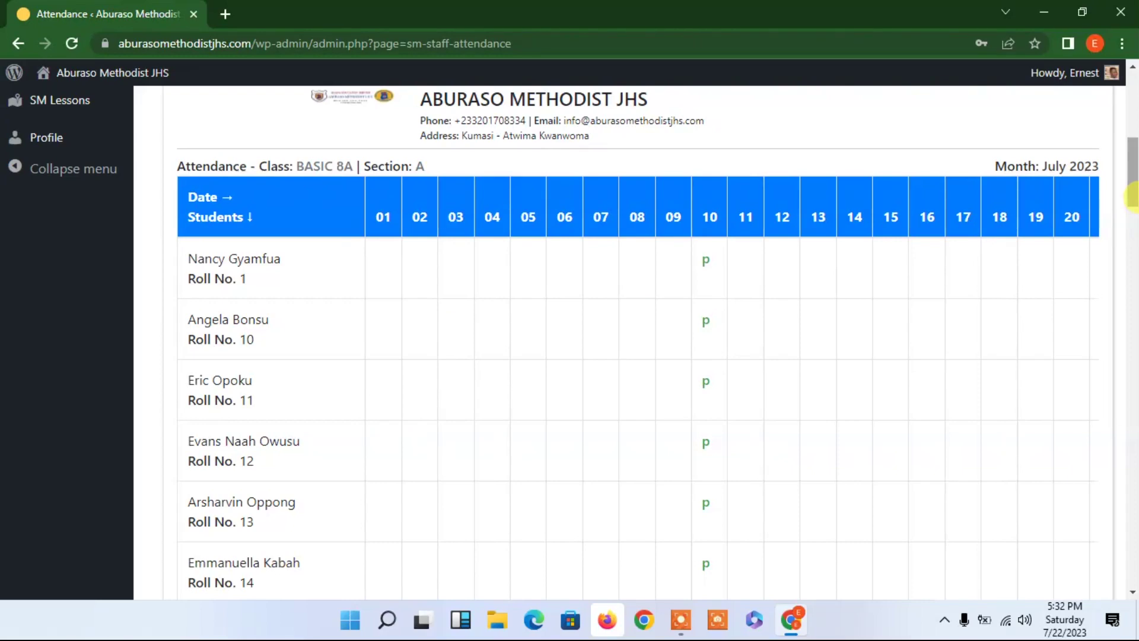
drag(1132, 197, 1108, 203)
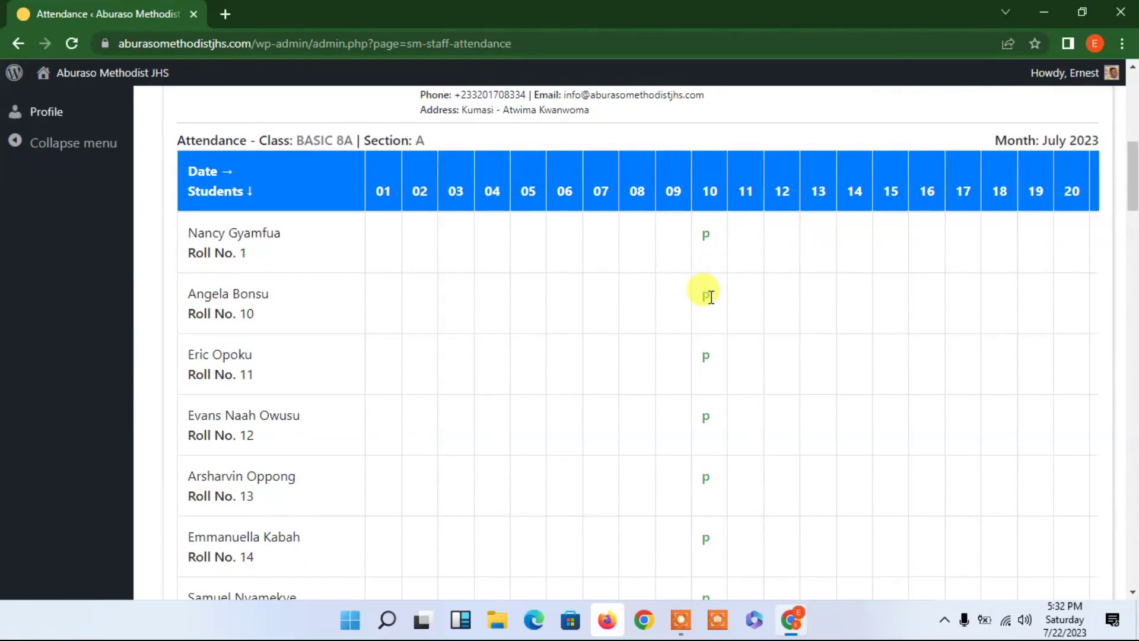
drag(1131, 178, 1119, 112)
click(1042, 201)
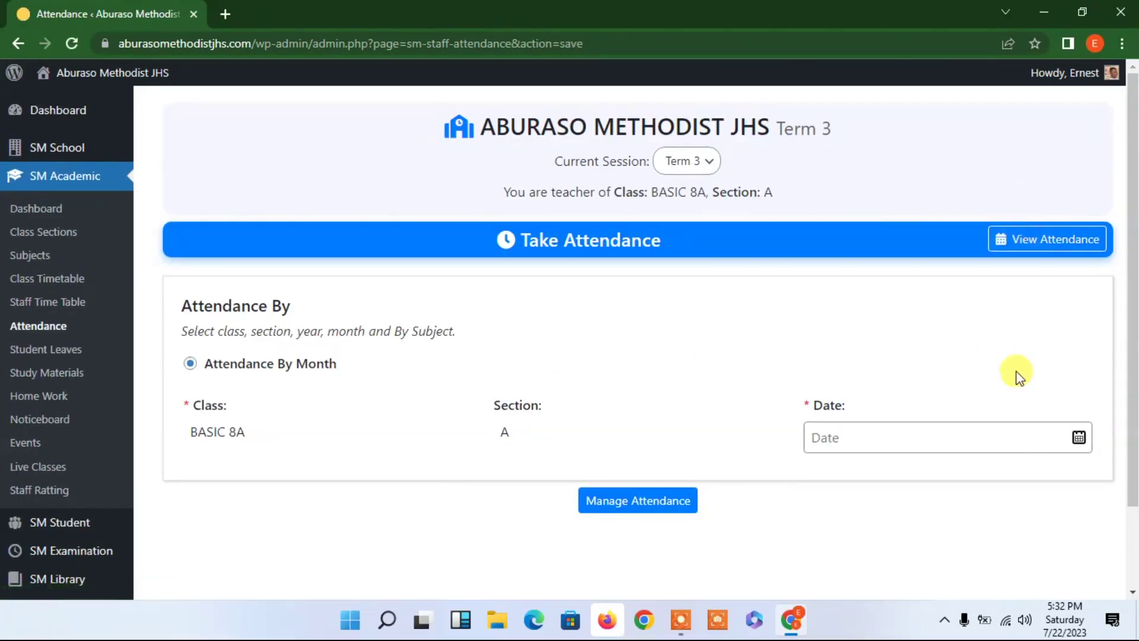
Set the attendance date to 11/07/2023 and load the BASIC 8A class list
click(1079, 439)
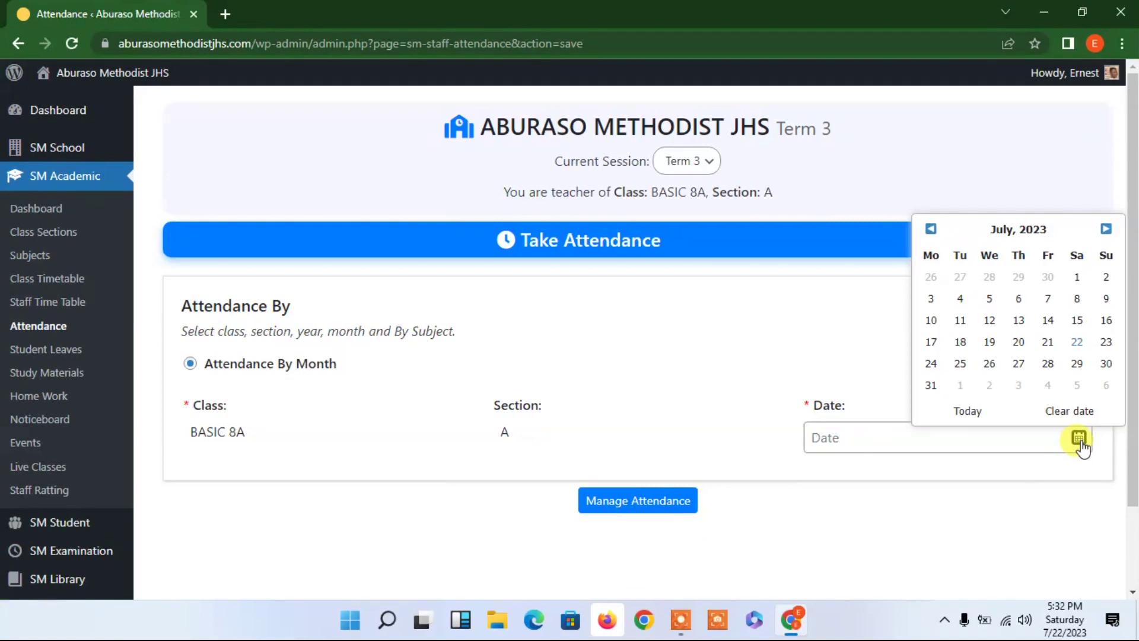
click(960, 321)
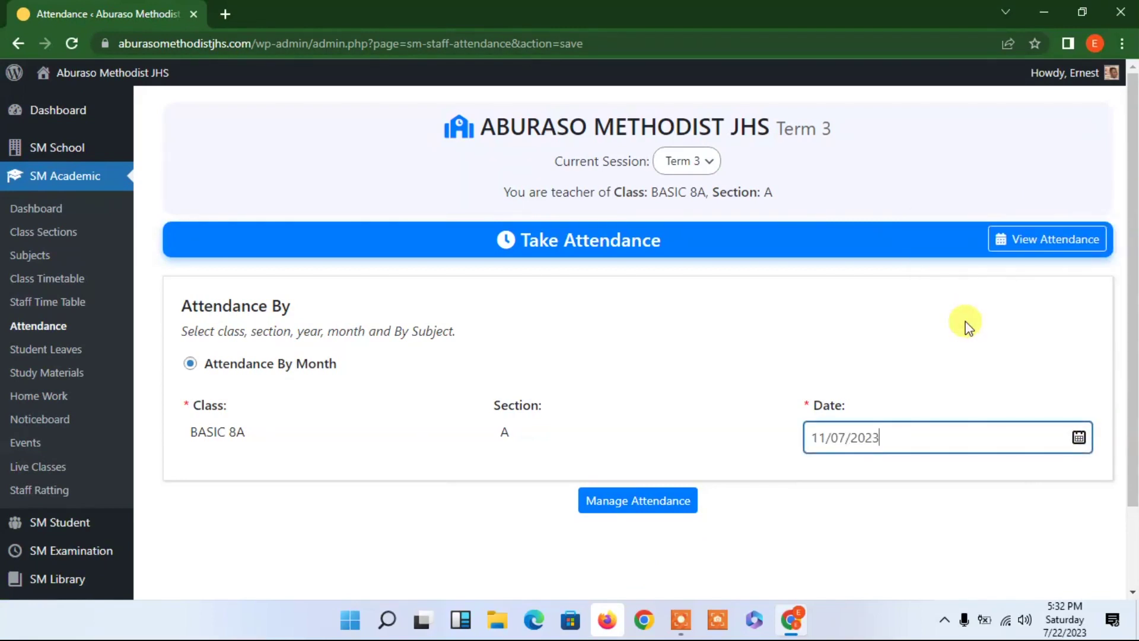
click(617, 504)
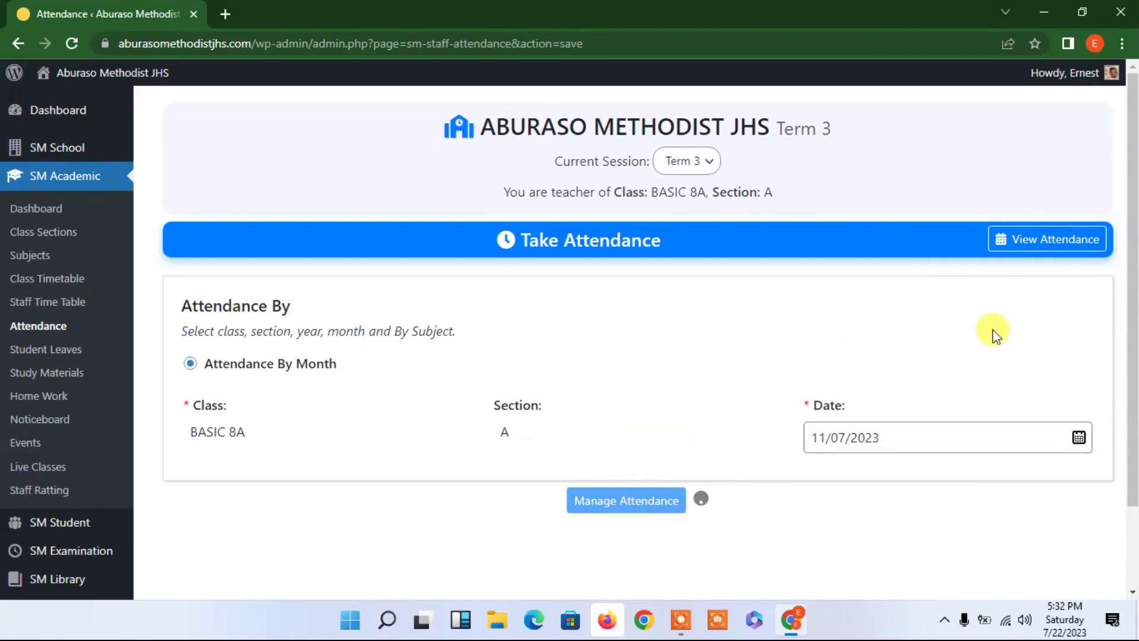
scroll(1135, 224, down, 8)
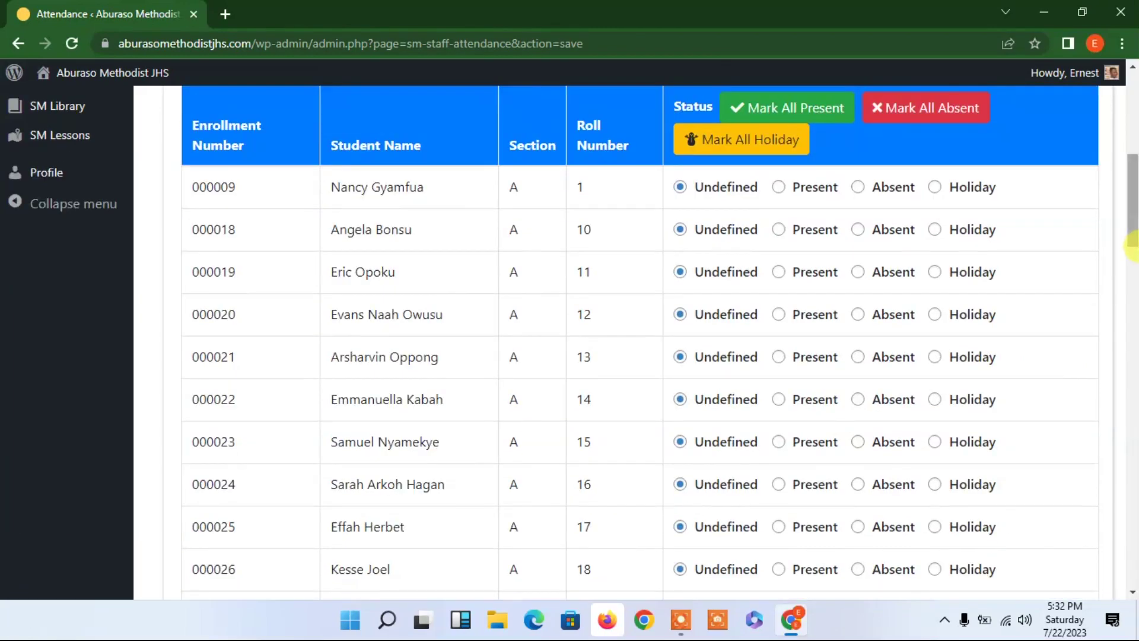
mouse_move(1135, 224)
mouse_down()
mouse_move(1135, 177)
mouse_move(1134, 202)
mouse_up()
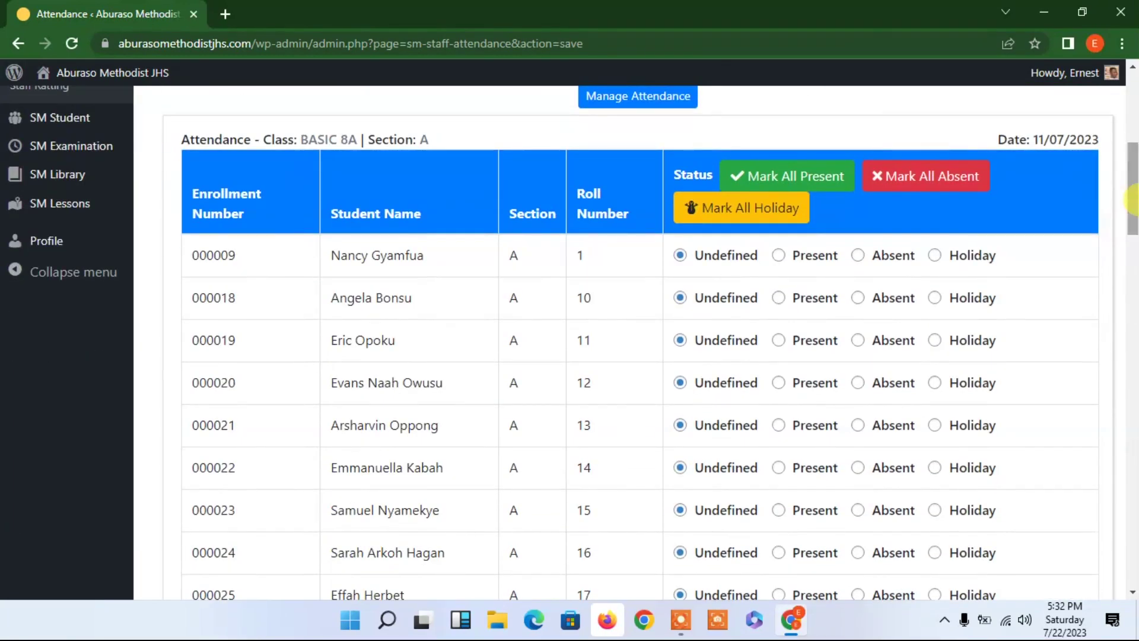
Mark all students Present, then roll 1 and roll 17 Absent and roll 2 Undefined
click(798, 183)
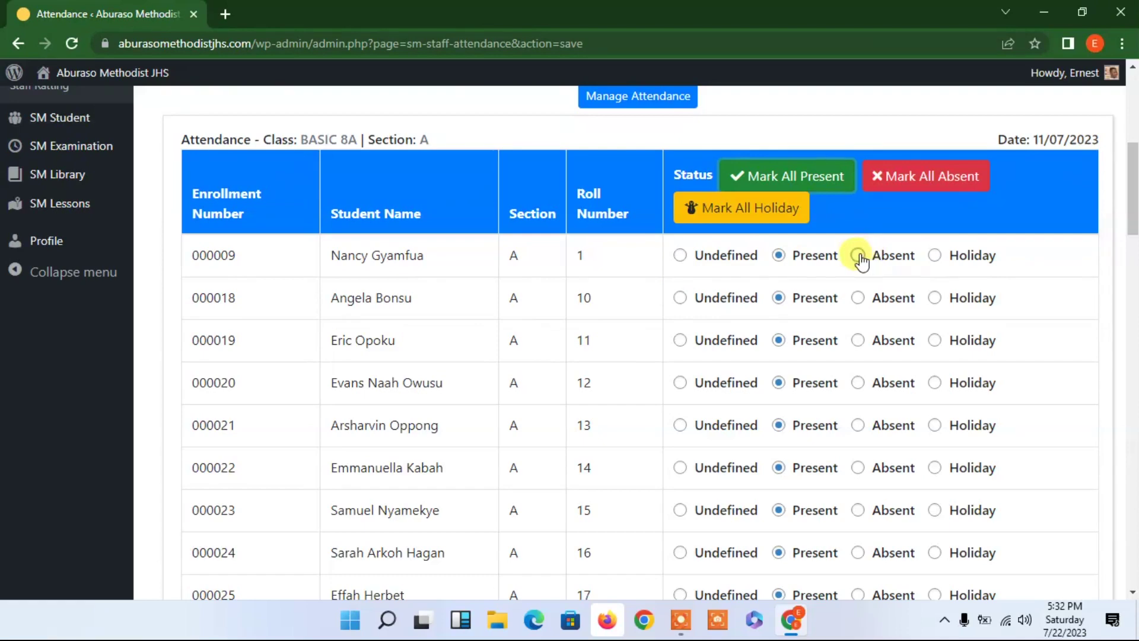
click(858, 255)
drag(1133, 202, 1133, 230)
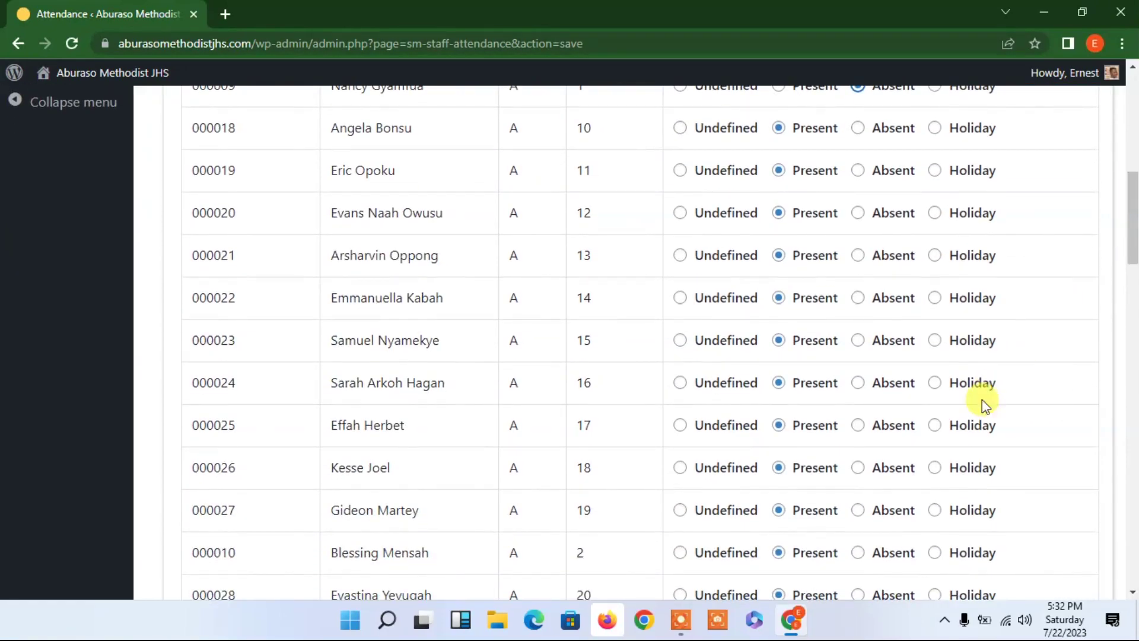
click(858, 426)
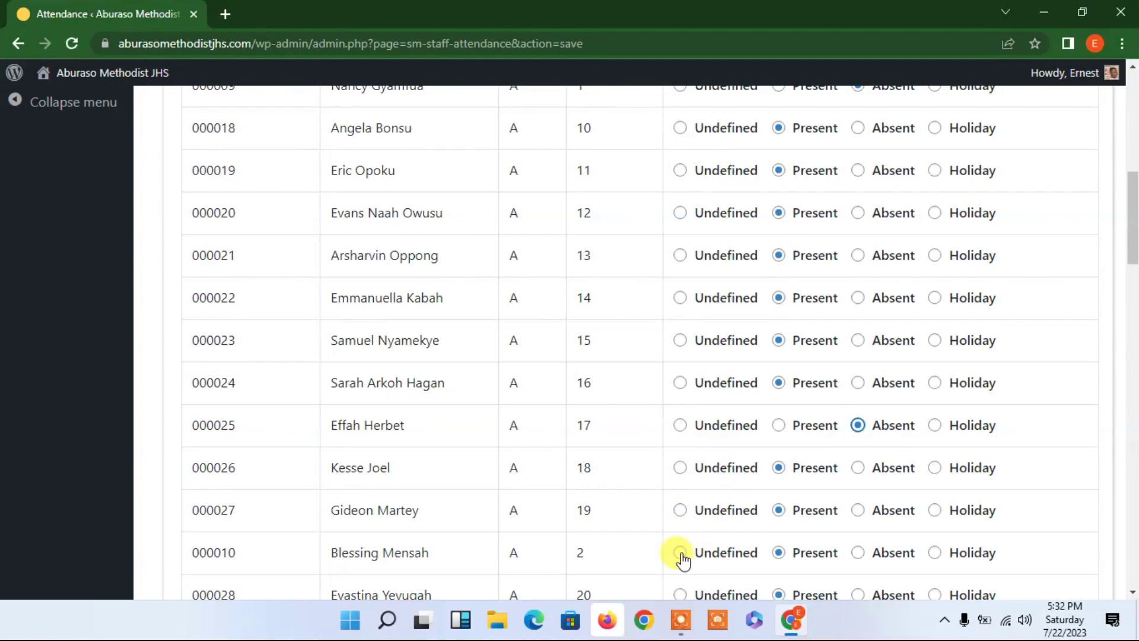
click(680, 553)
drag(1133, 219, 1132, 630)
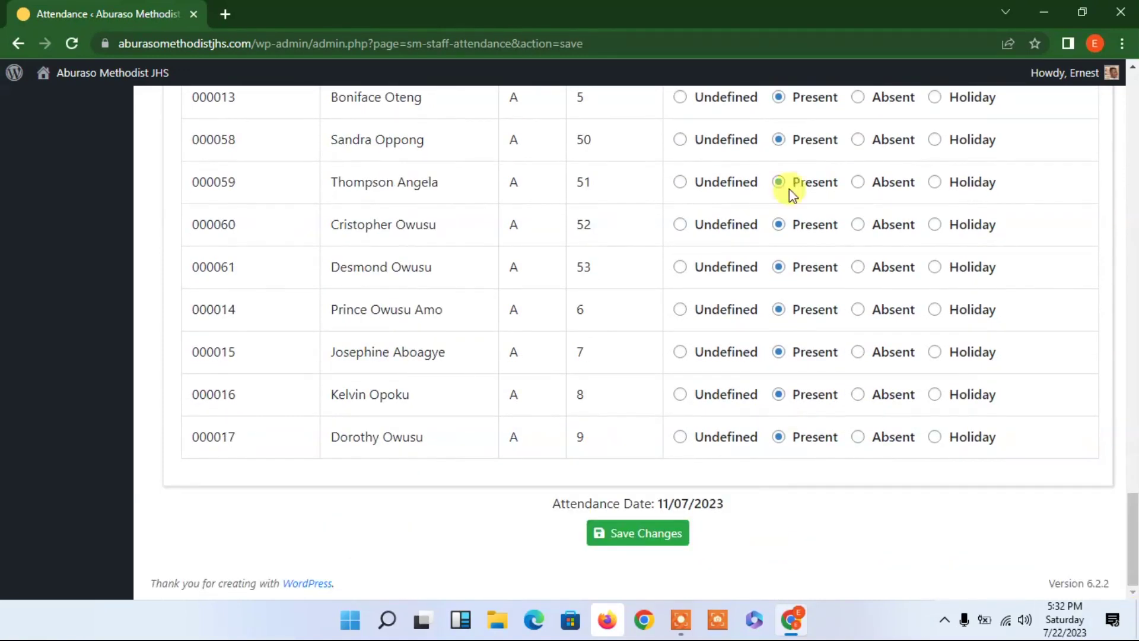
Save and confirm the 11/07/2023 attendance, then review the saved roster
click(623, 534)
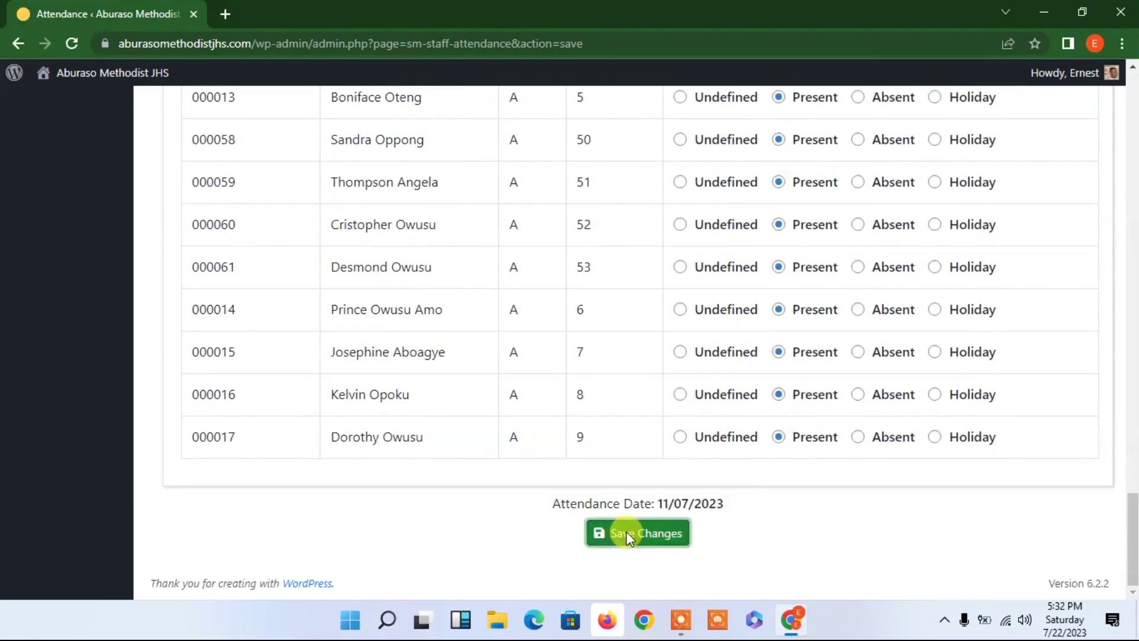
click(738, 366)
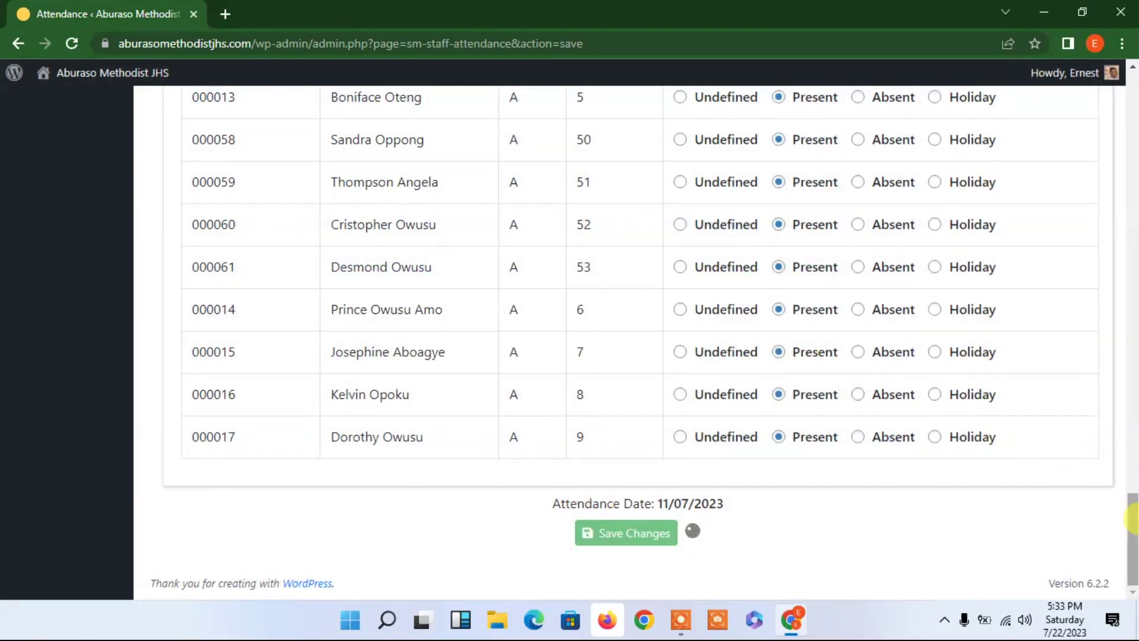
drag(1132, 519, 1132, 463)
drag(1133, 261, 1132, 86)
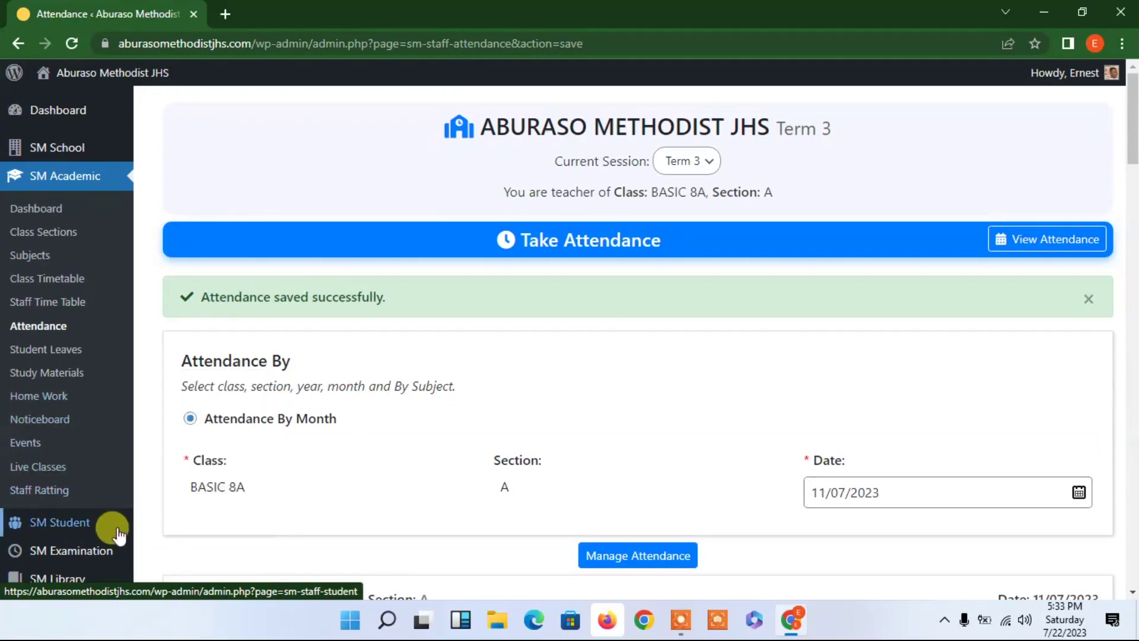
scroll(1133, 184, down, 3)
scroll(1132, 181, down, 4)
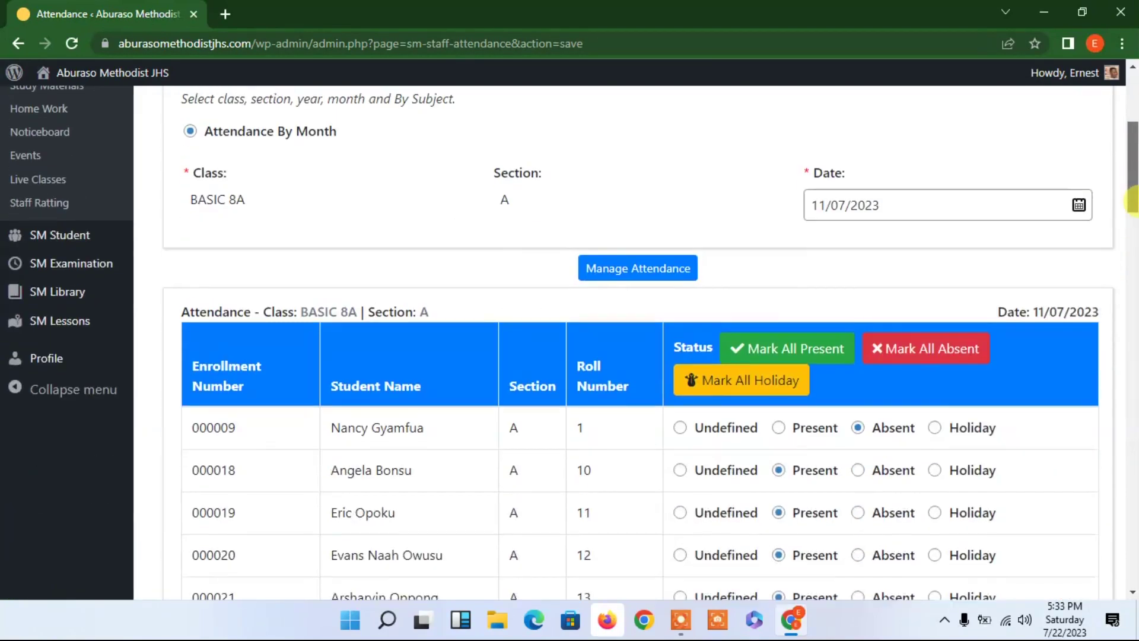
scroll(1124, 143, up, 7)
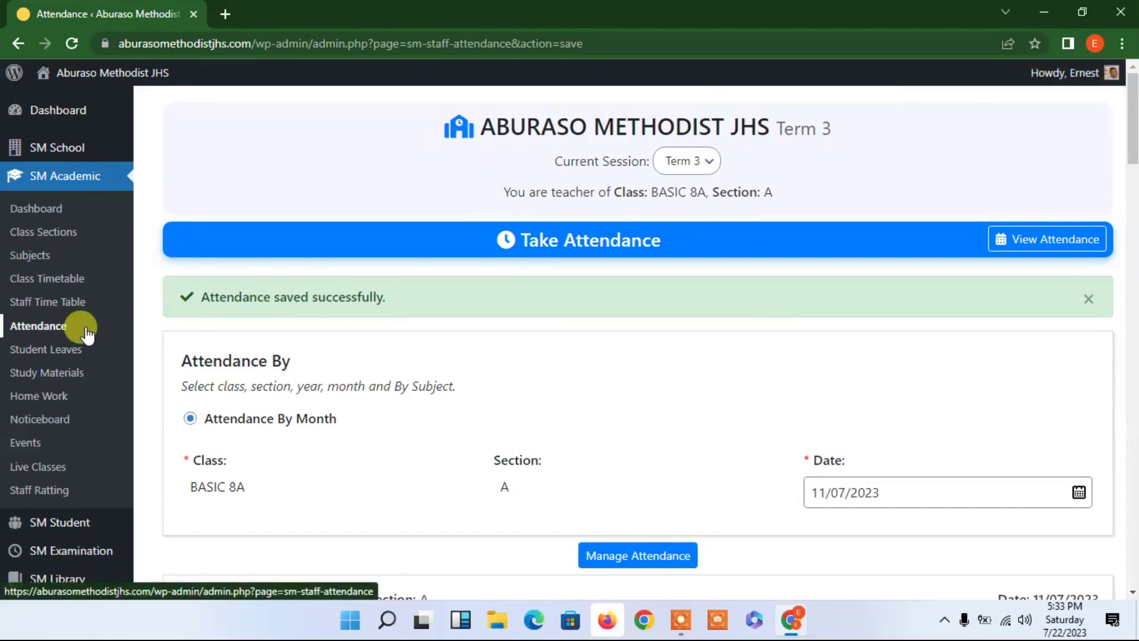
Log the teacher out and go to the Aburaso Methodist JHS student login page
mouse_move(1113, 82)
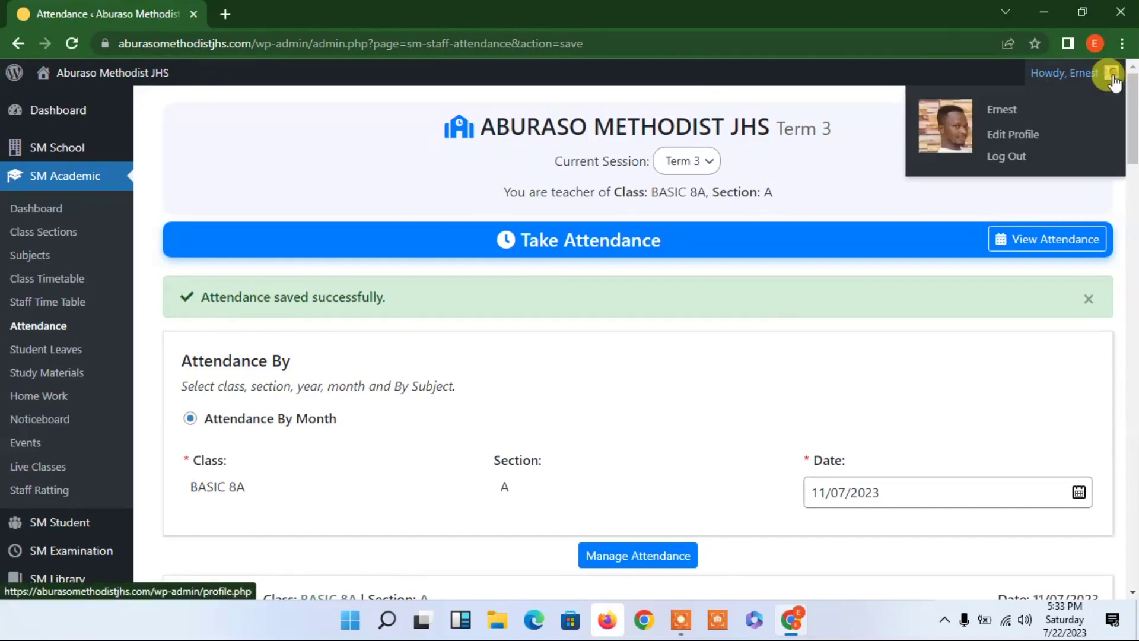
click(1008, 157)
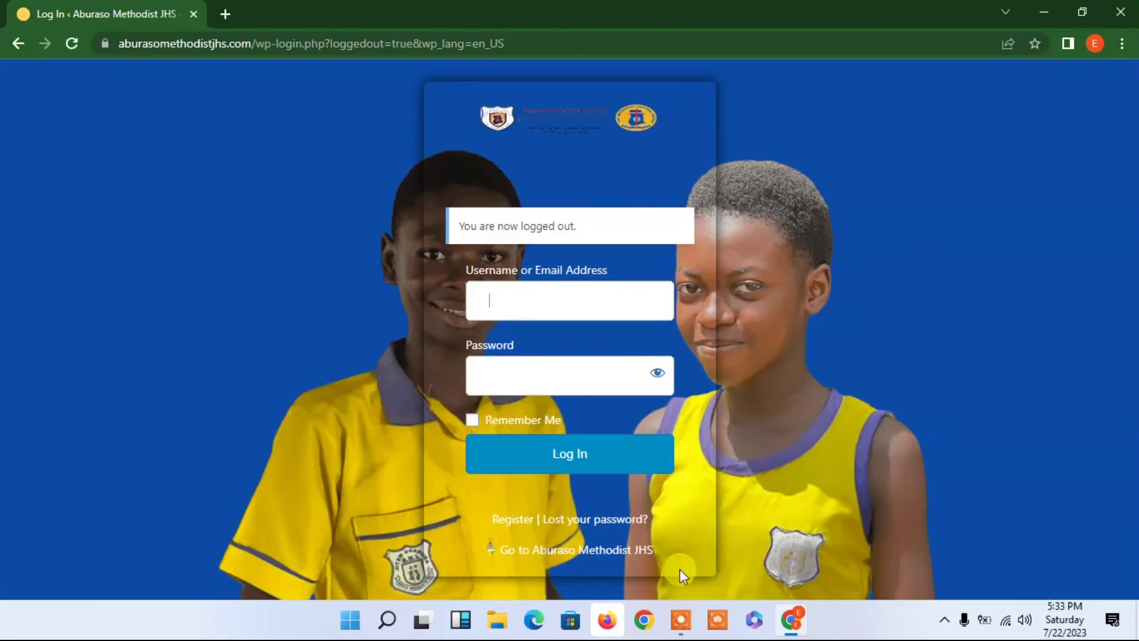
click(622, 552)
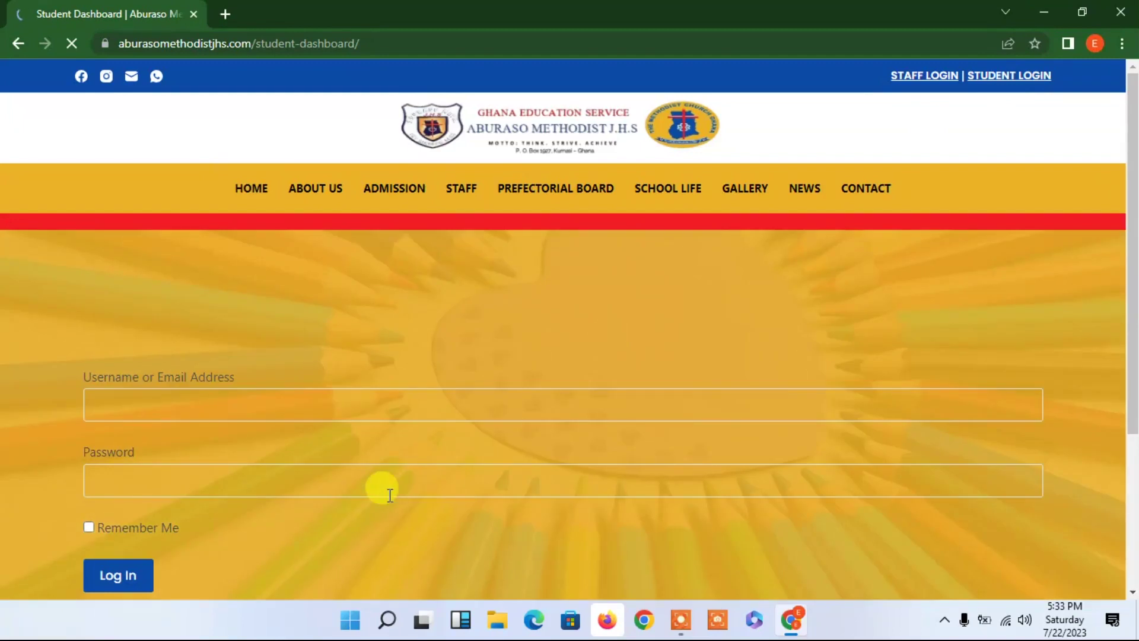
Log in to the student dashboard with the student's username and password
click(373, 411)
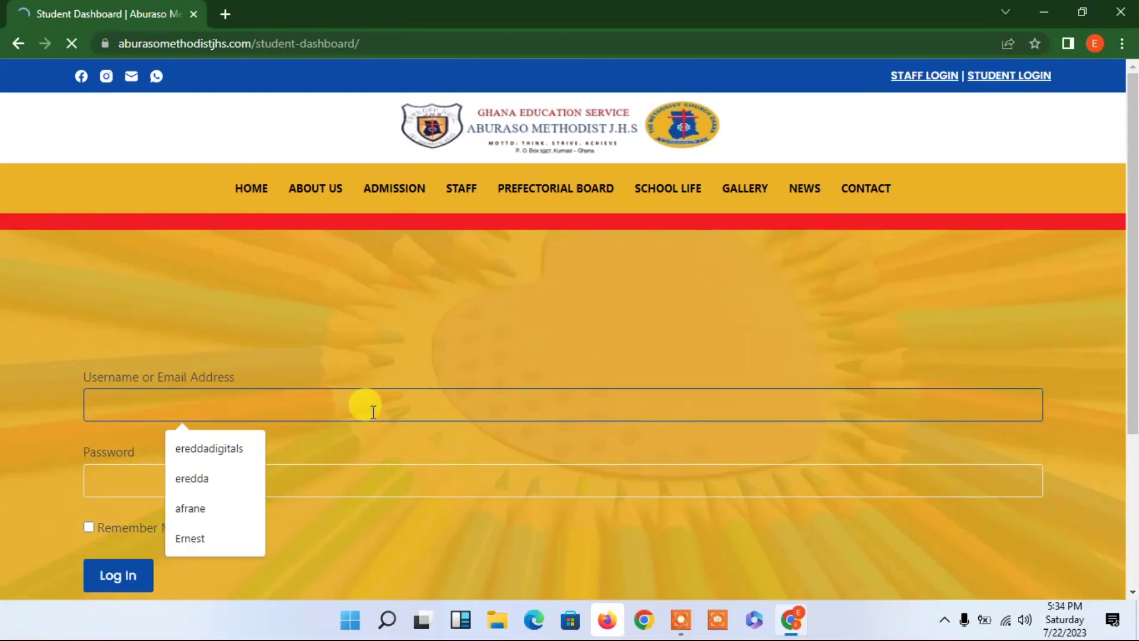
text(Blessing4)
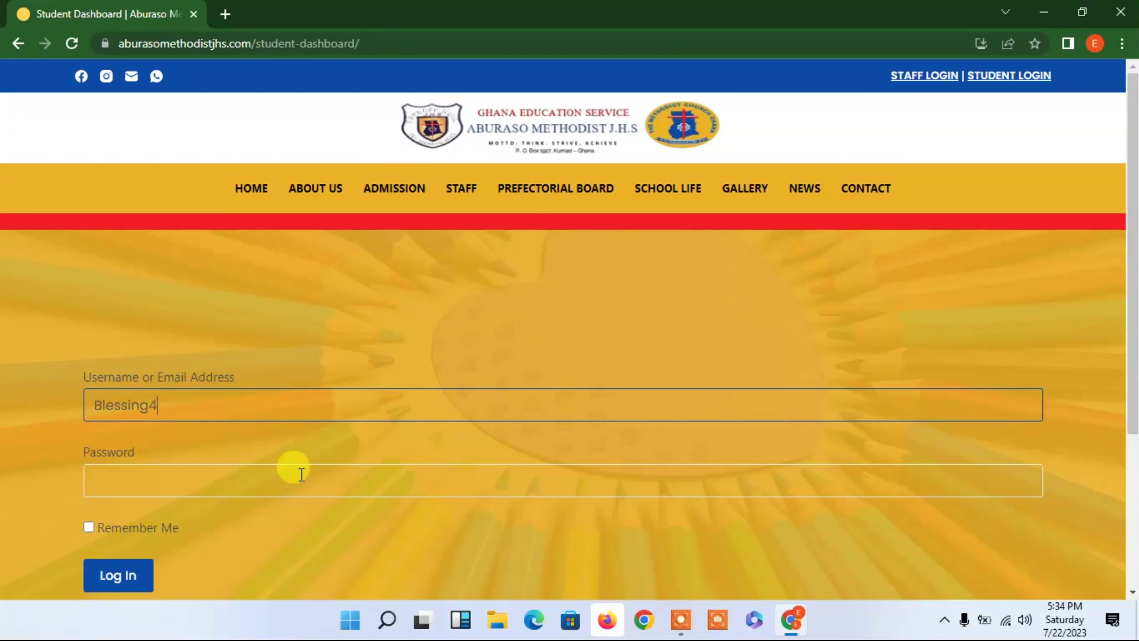
click(299, 474)
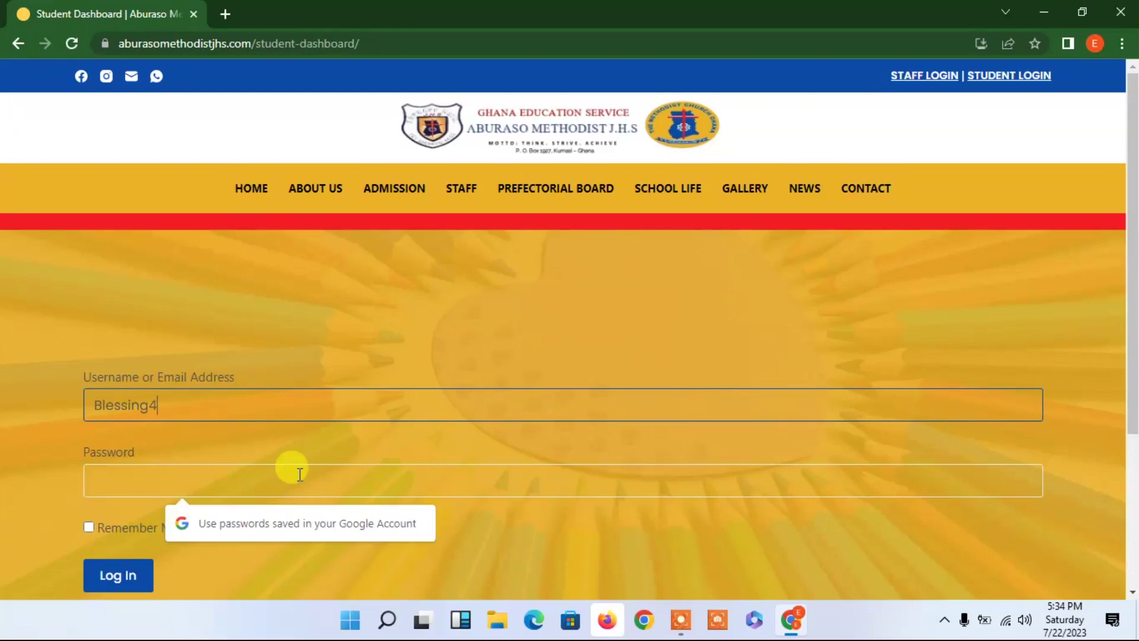
text(••)
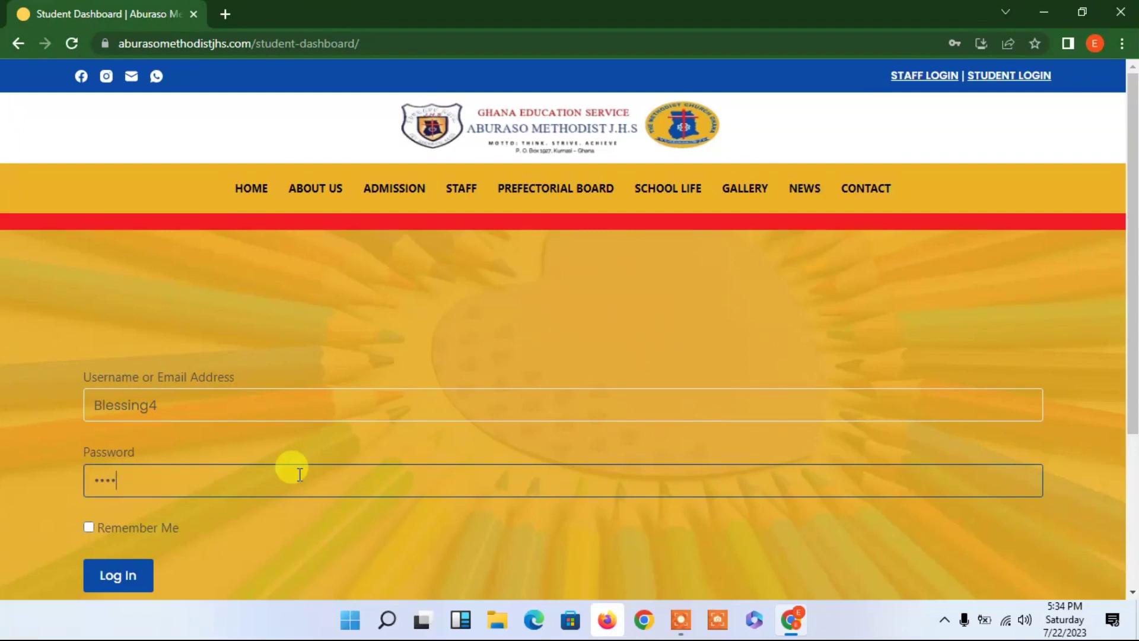
click(128, 580)
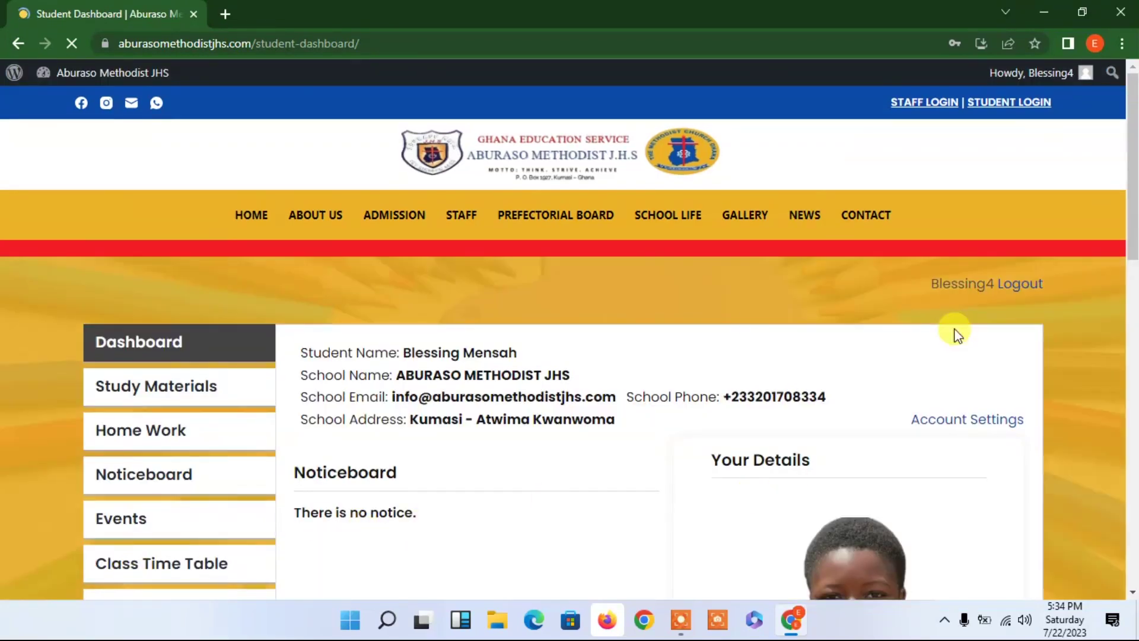
Dismiss Chrome's save-password offer and stop the stray page load
scroll(1130, 199, down, 2)
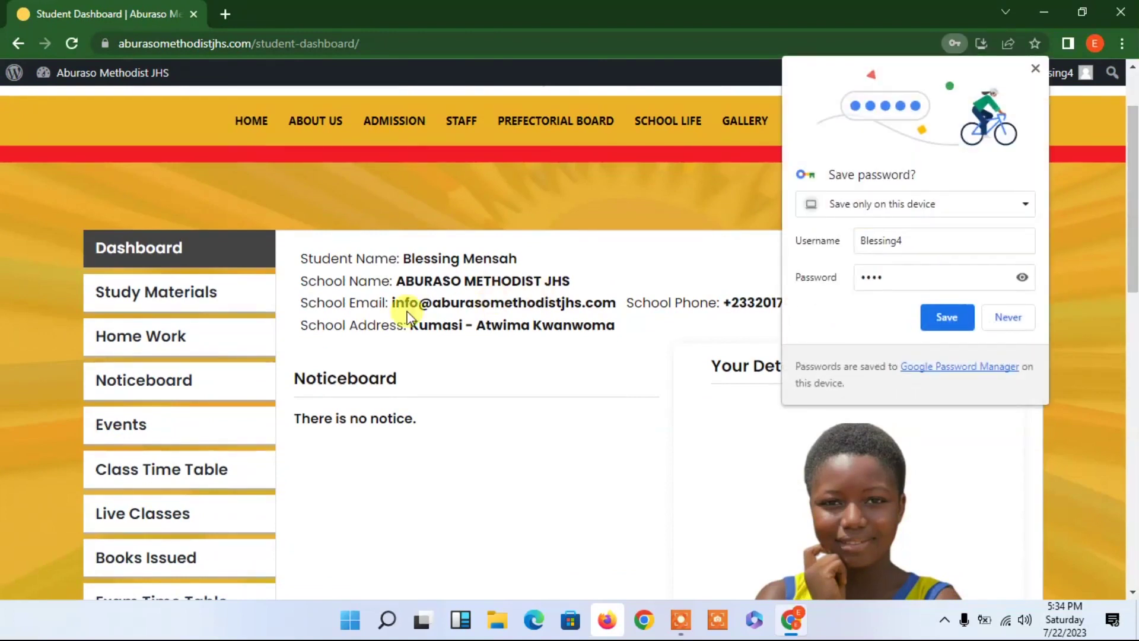
click(1035, 69)
click(1030, 72)
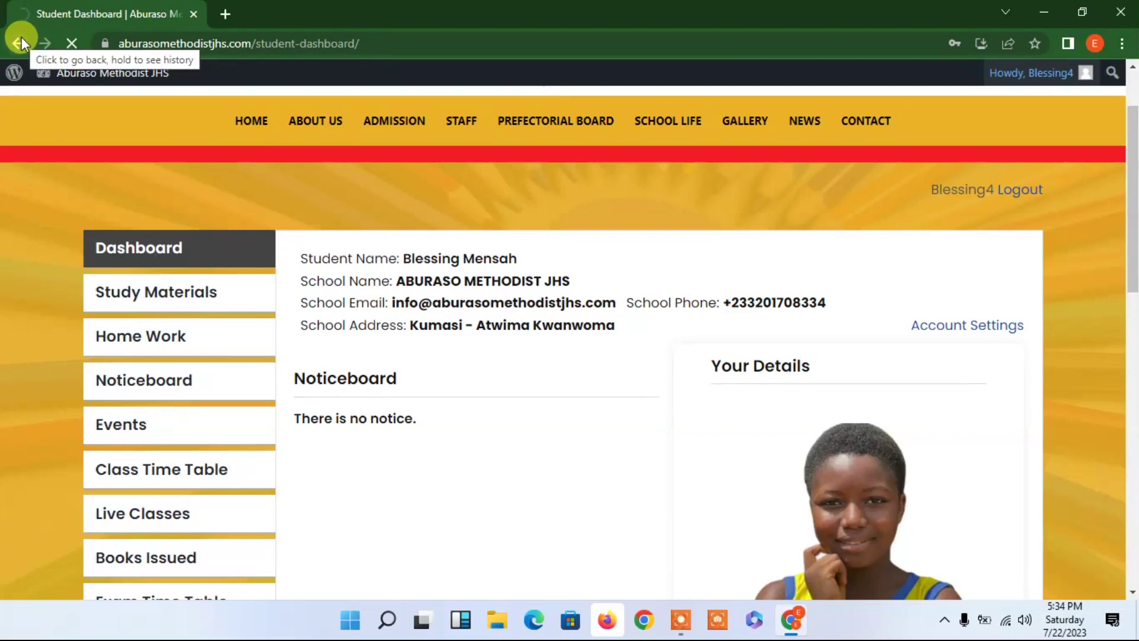
click(71, 44)
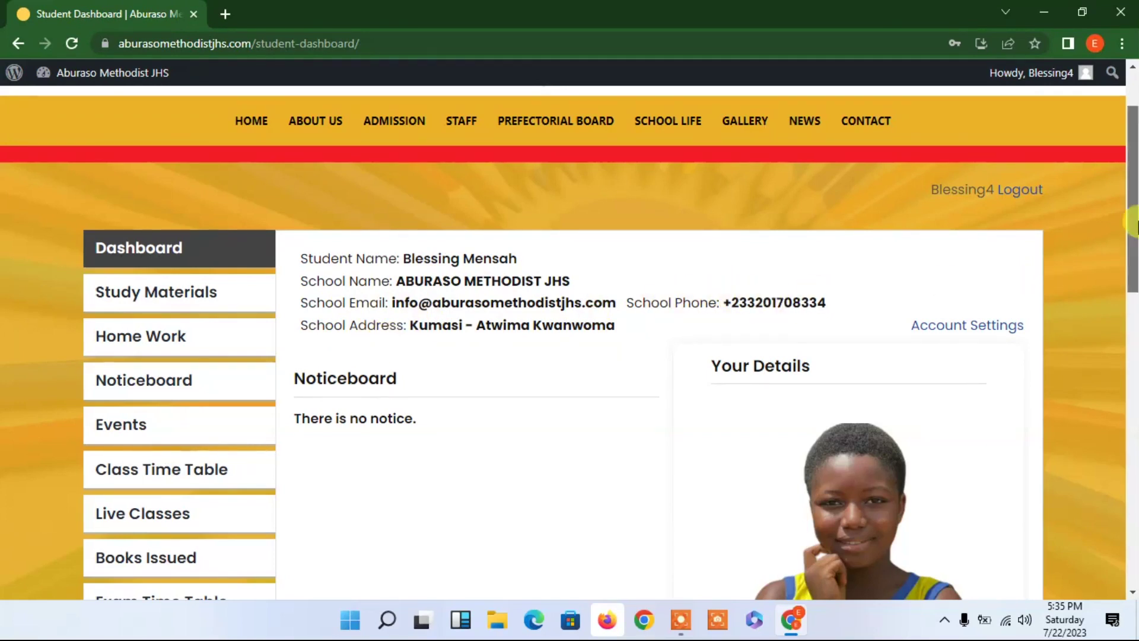
Open Study Materials, which reports no study material yet
scroll(871, 363, down, 3)
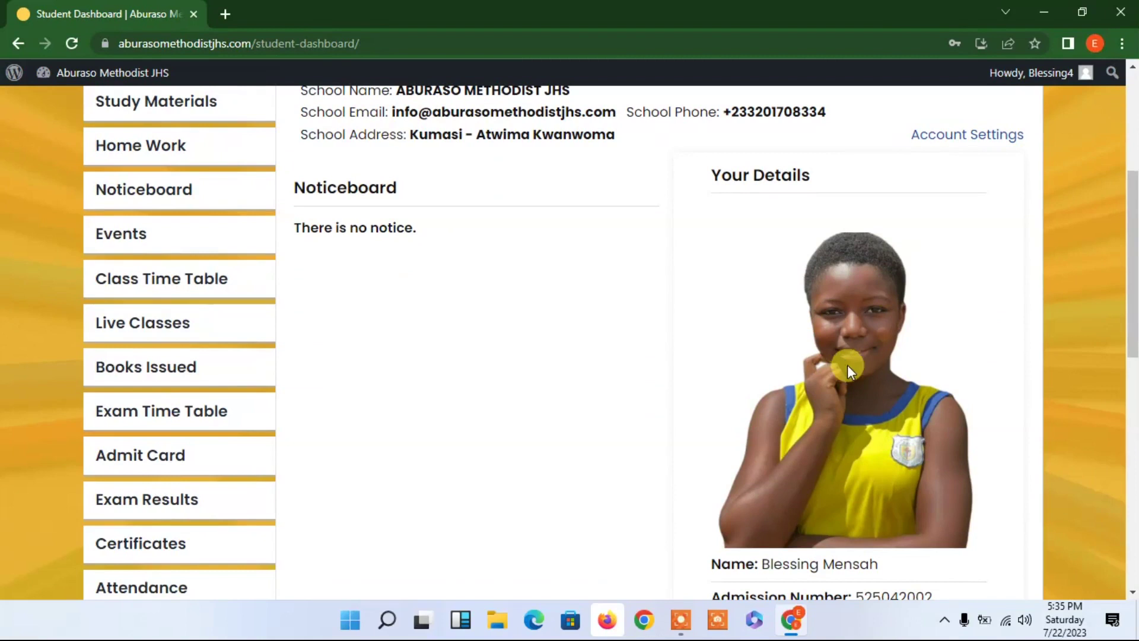
scroll(1133, 243, up, 1)
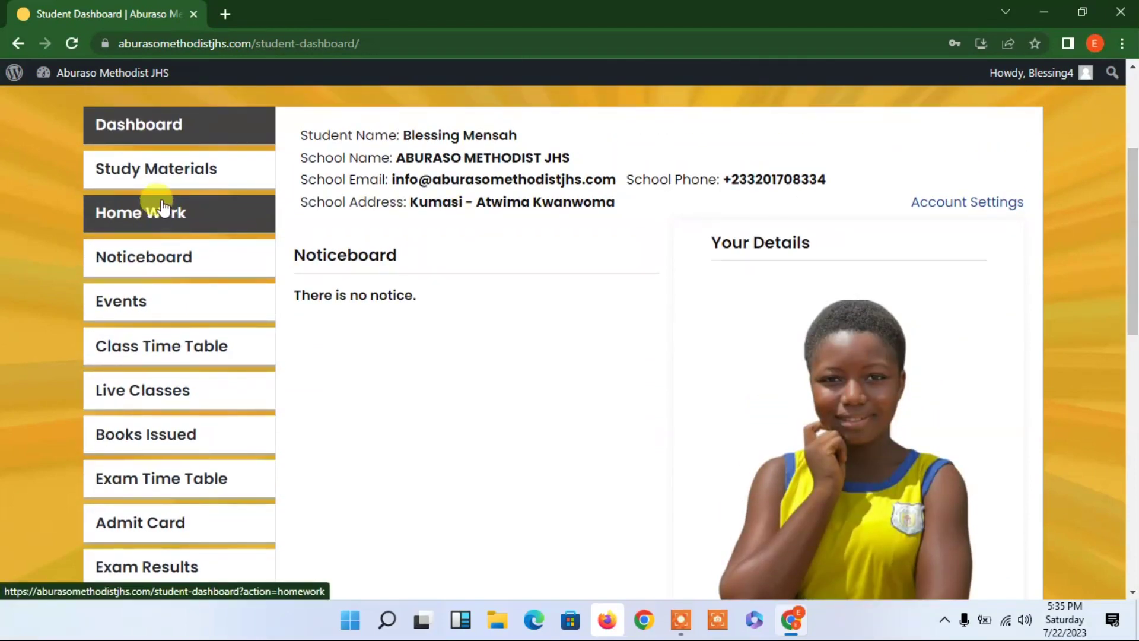
click(151, 173)
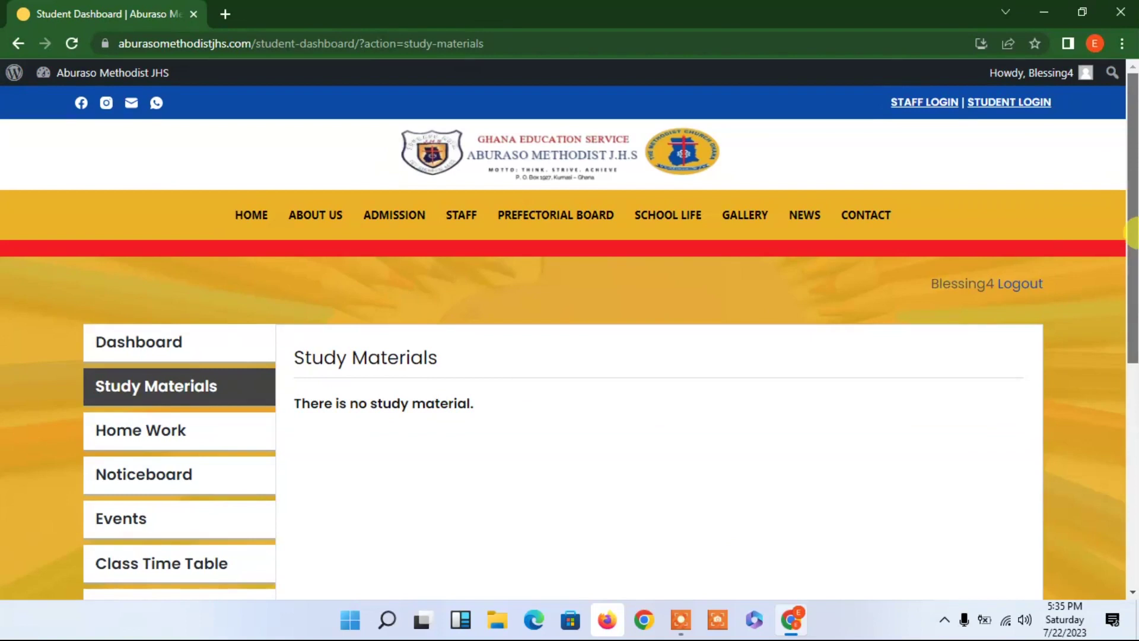
View Assignment 1 in Home Work and download Mathematics-Question-1.docx
scroll(1131, 235, down, 2)
click(149, 326)
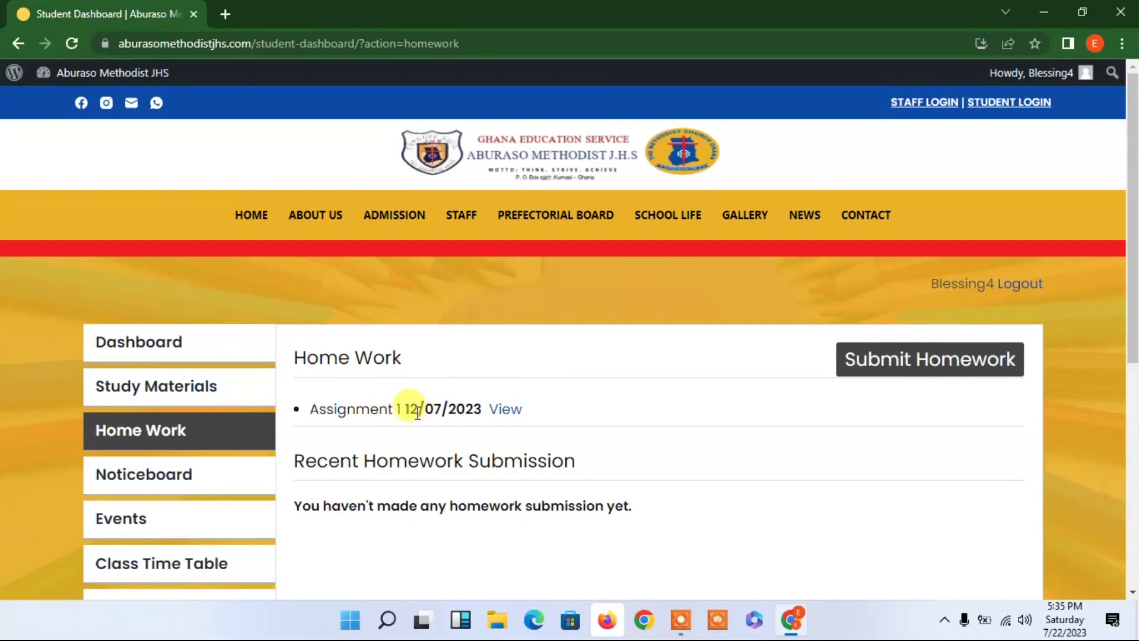
click(507, 409)
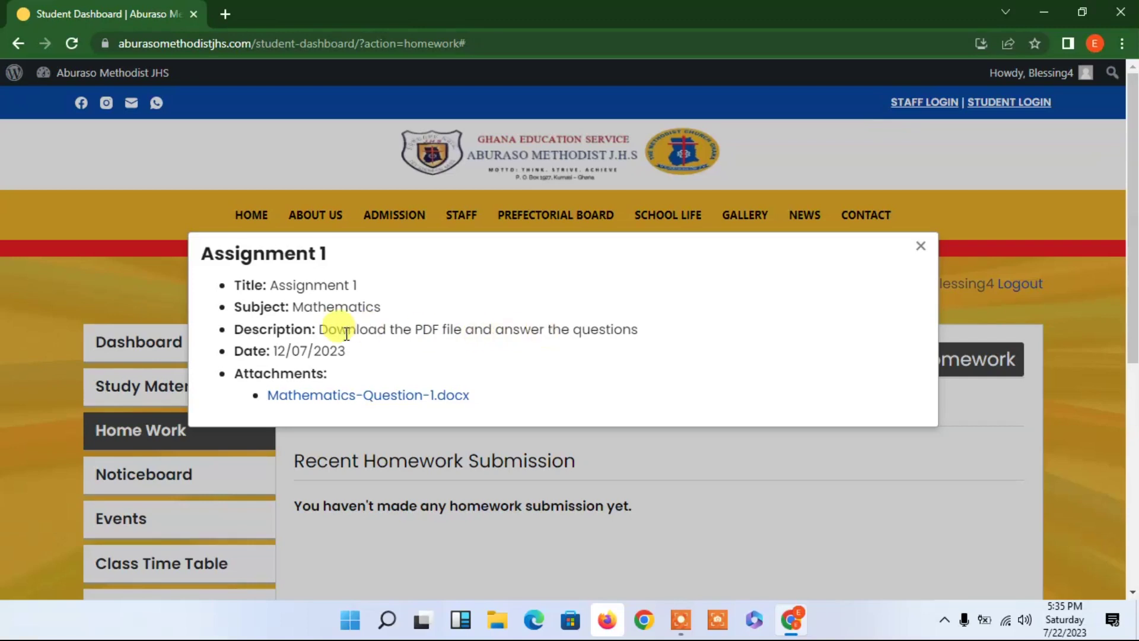
click(370, 395)
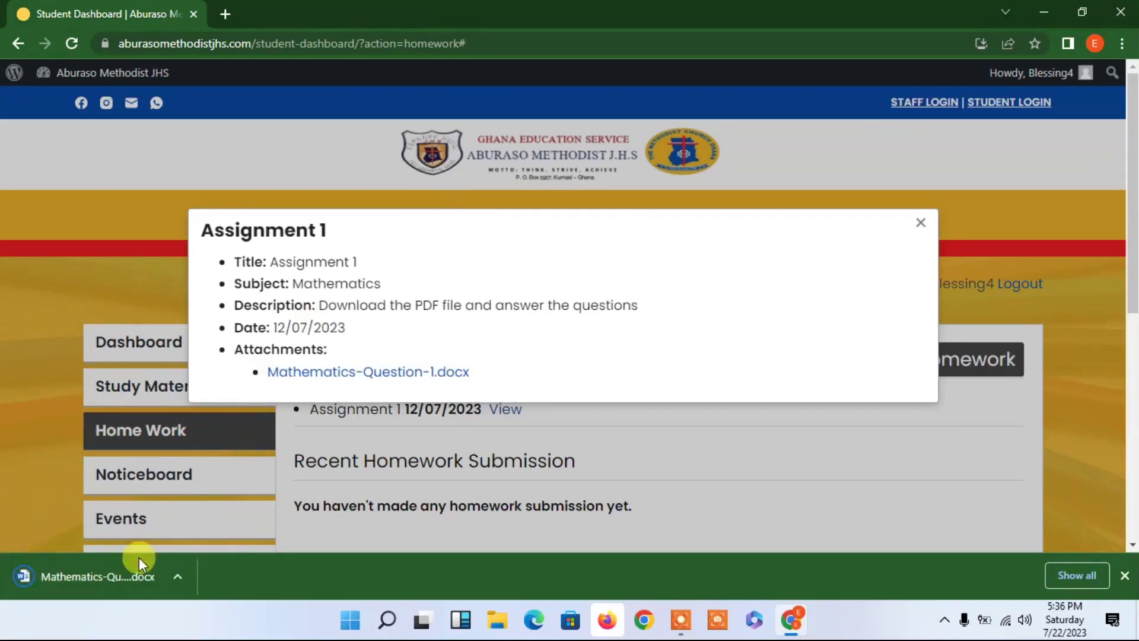
Close the download bar and assignment details, then open the Attendance Report
click(1123, 575)
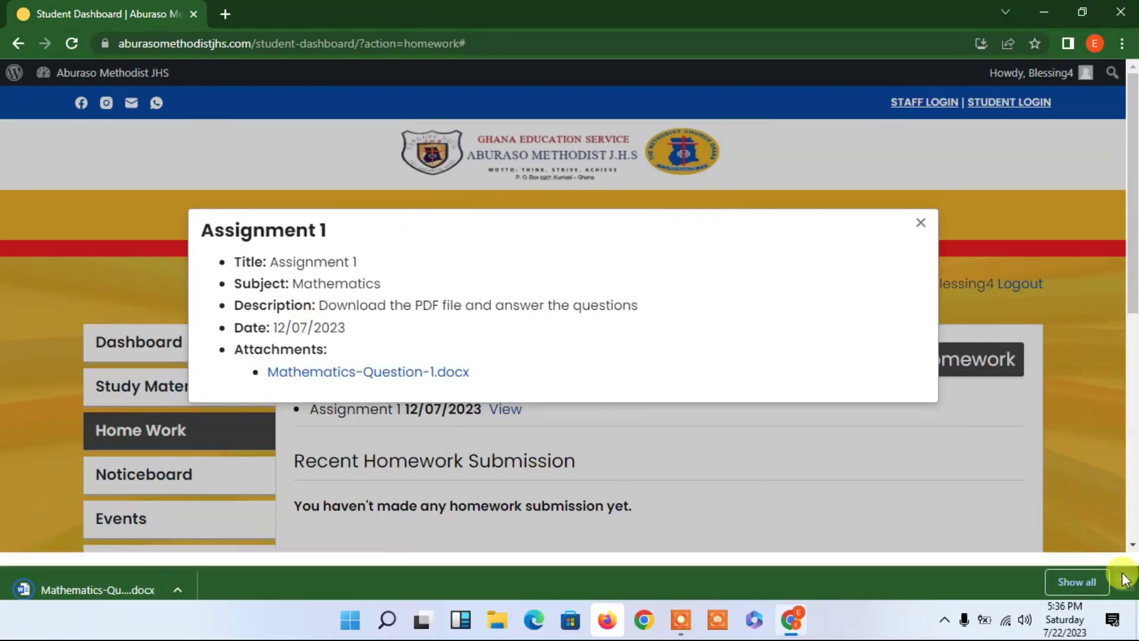
click(921, 246)
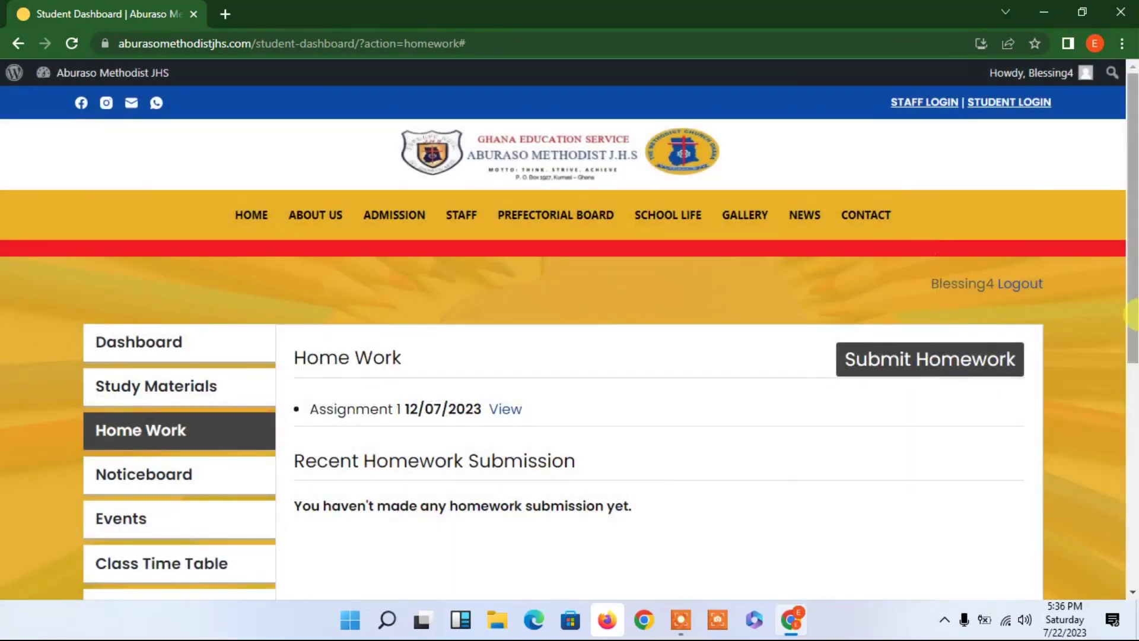
scroll(1133, 380, down, 2)
drag(1133, 380, 1133, 499)
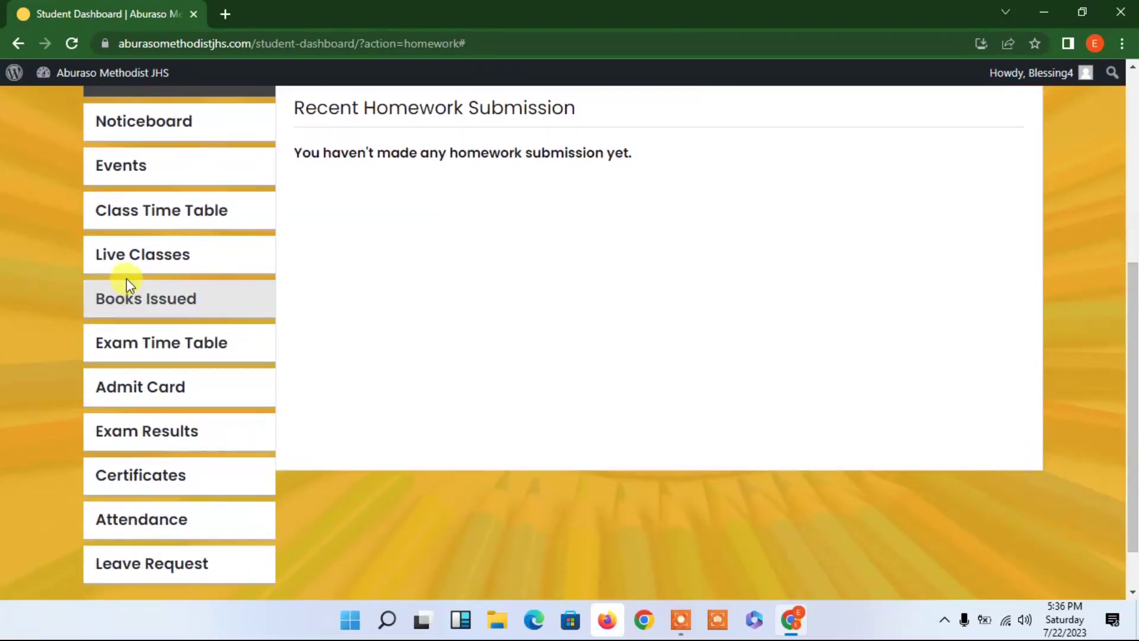
click(154, 519)
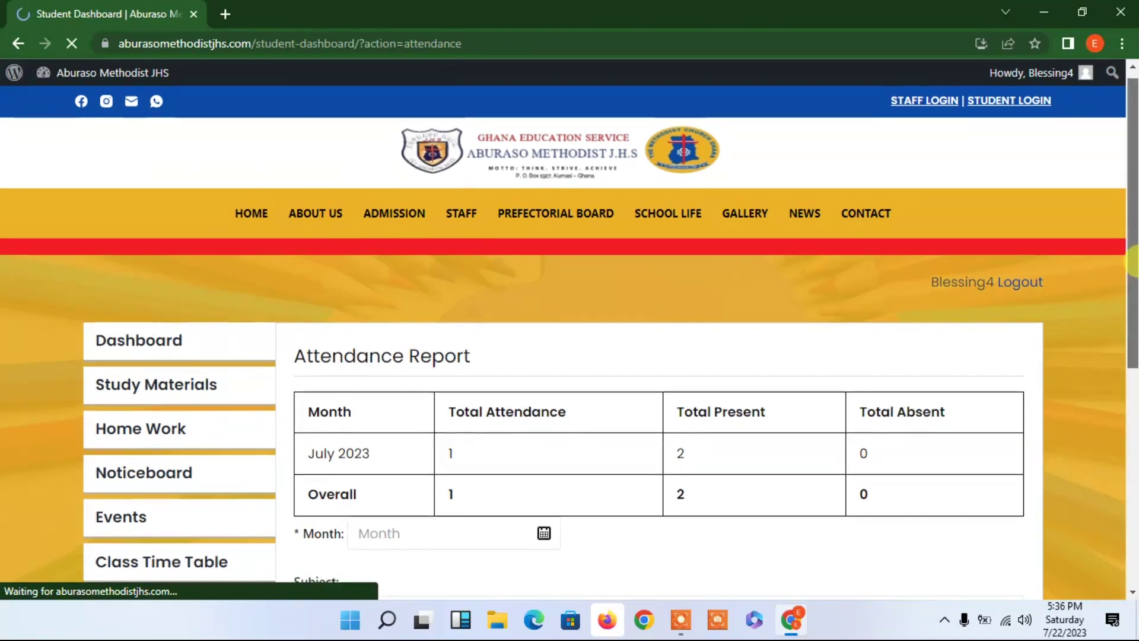
Scroll the July 2023 attendance report, then return to the student Dashboard home
drag(1134, 253, 1135, 292)
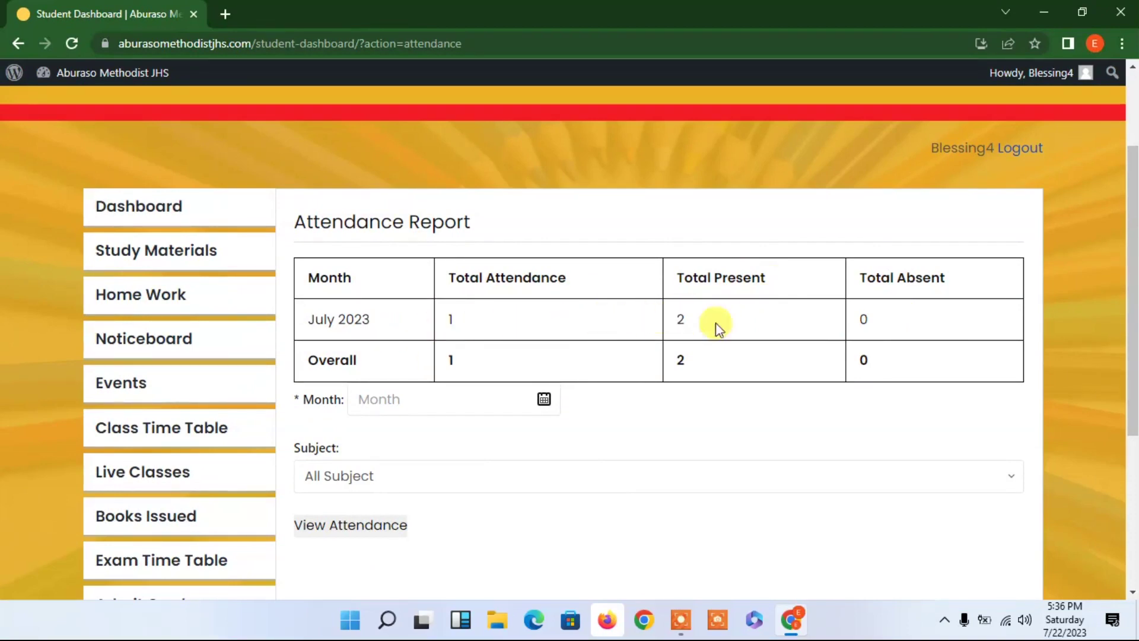
drag(1131, 286, 1073, 254)
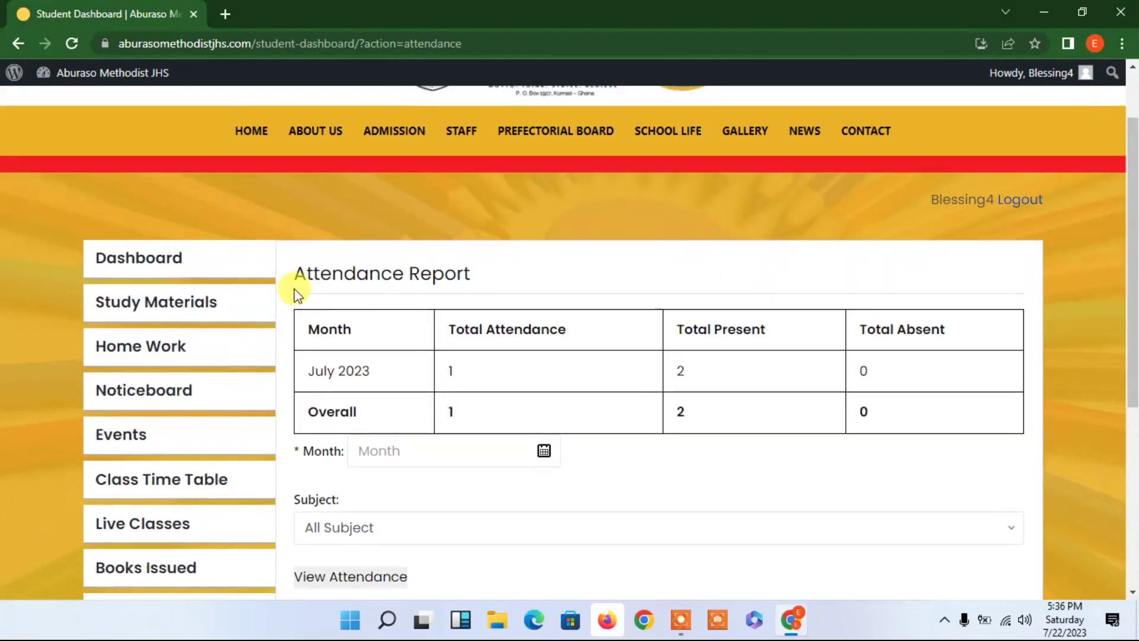
click(172, 261)
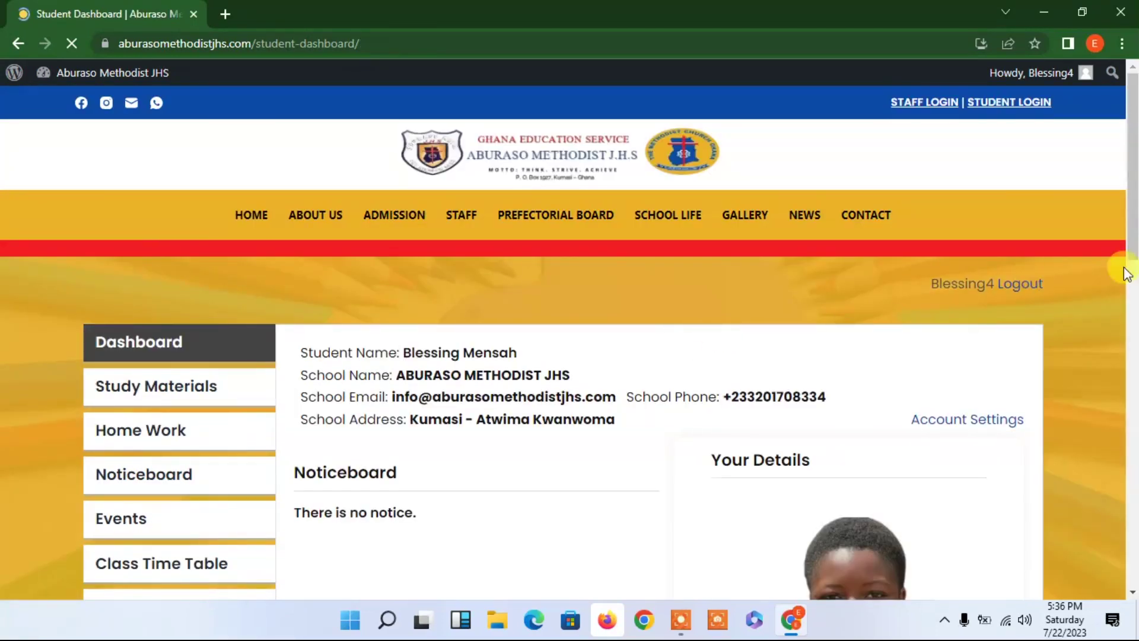
drag(1133, 198, 1133, 374)
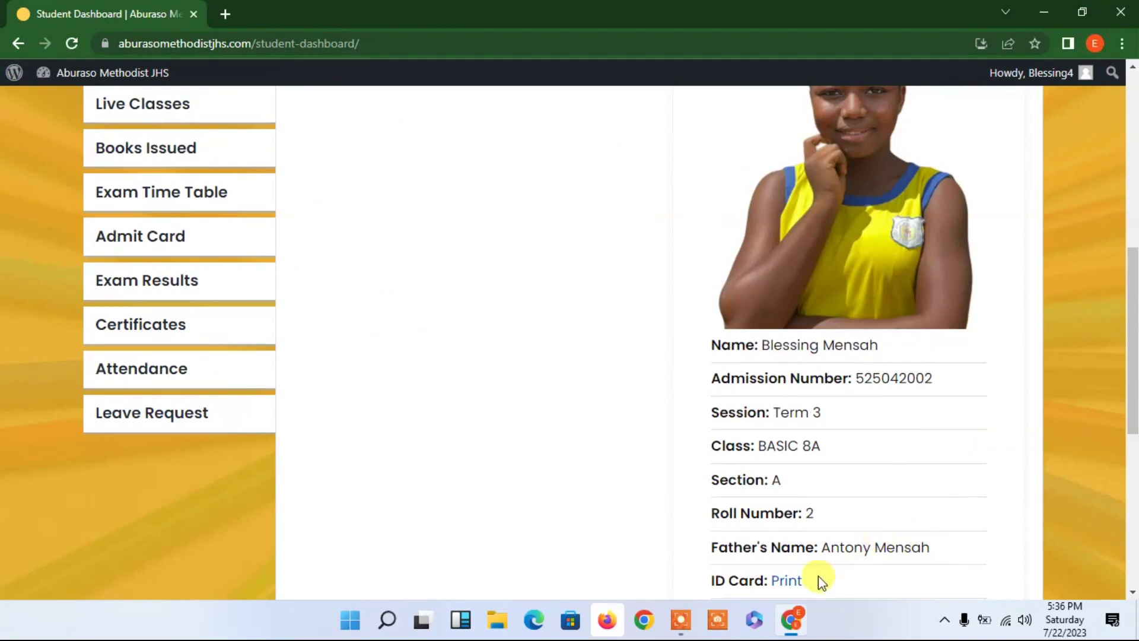
click(789, 582)
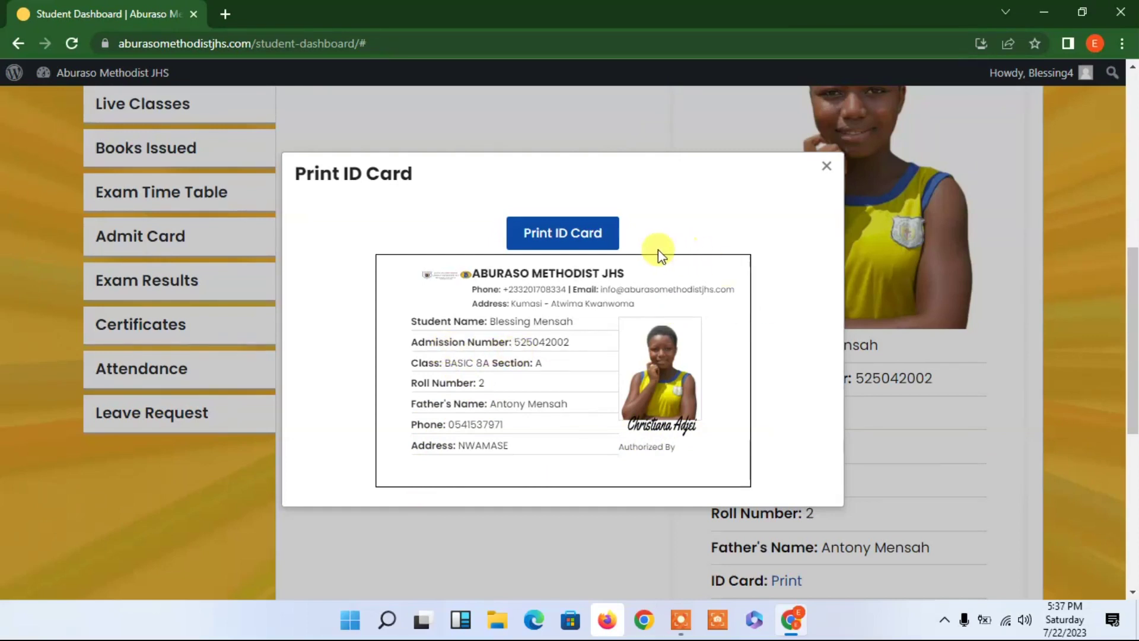
click(578, 243)
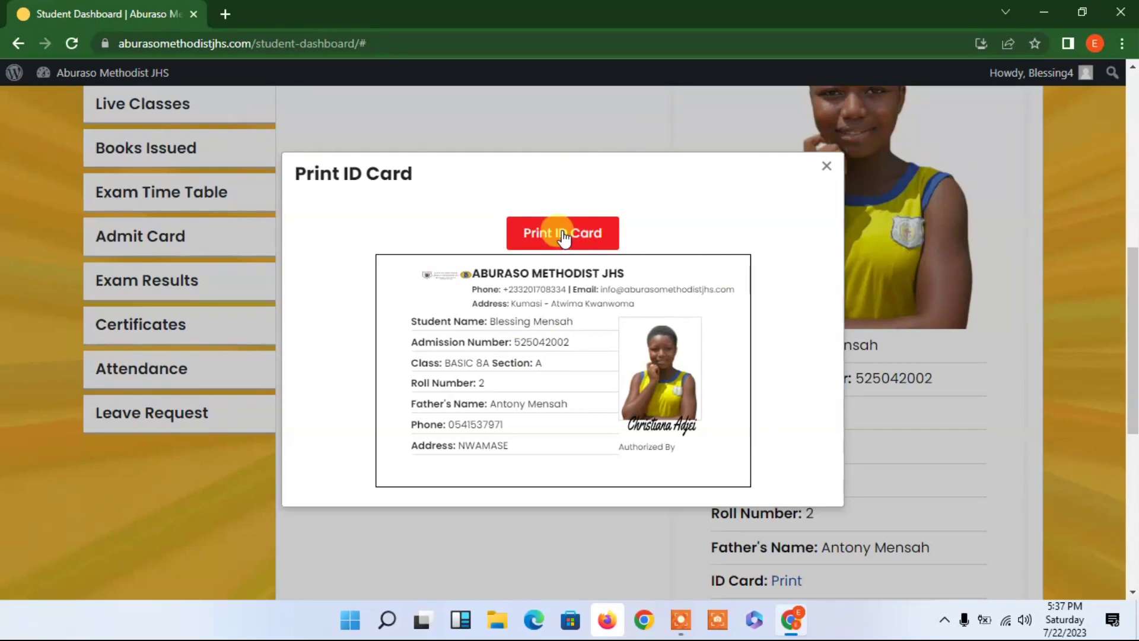
click(827, 166)
scroll(1132, 232, up, 5)
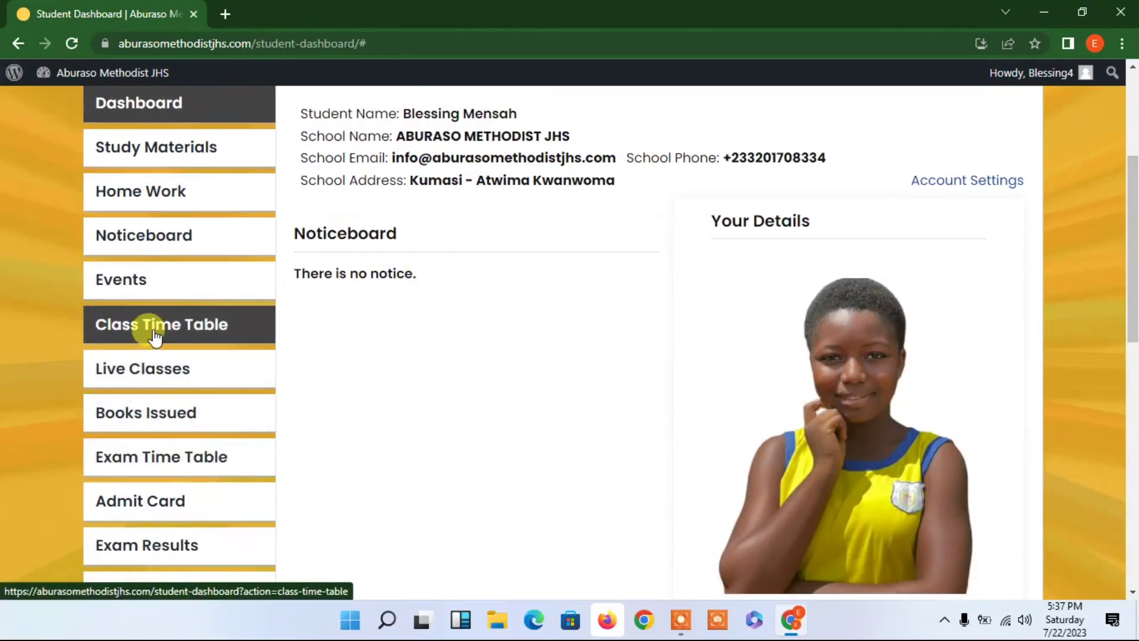
Open the Class Time Table for BASIC 8A - A, showing Monday through Sunday with no periods
click(199, 339)
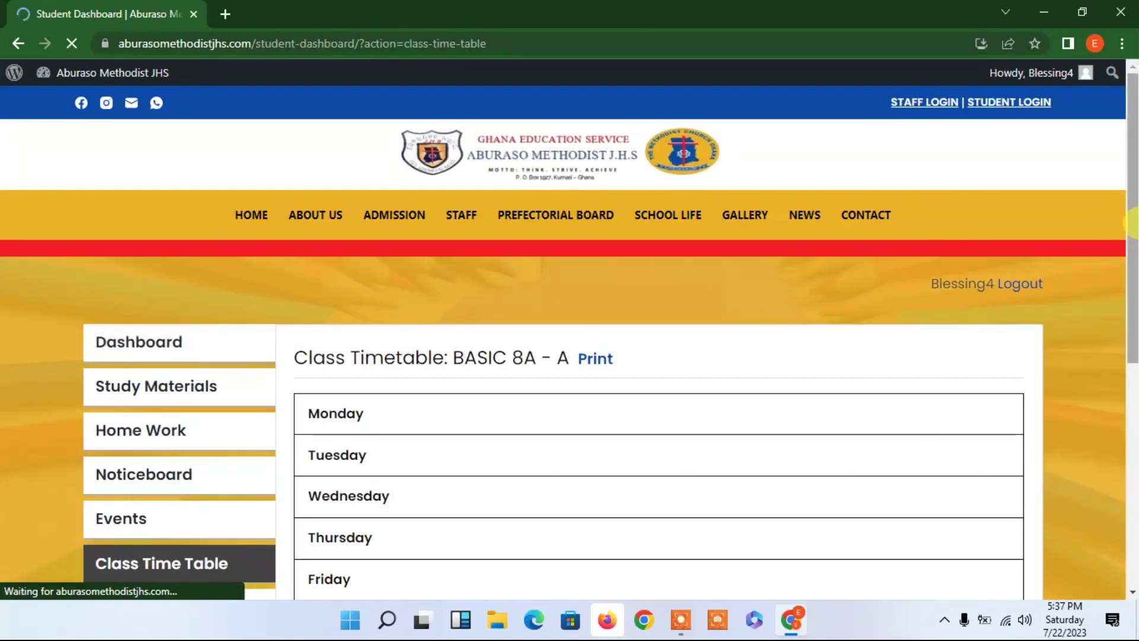
drag(1131, 222, 995, 218)
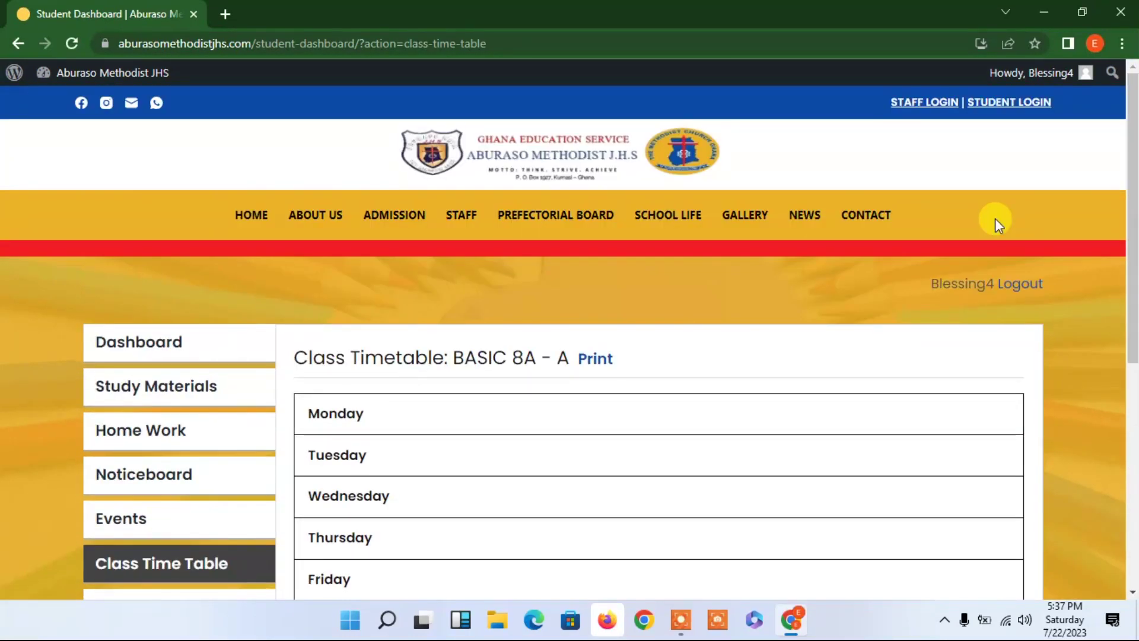